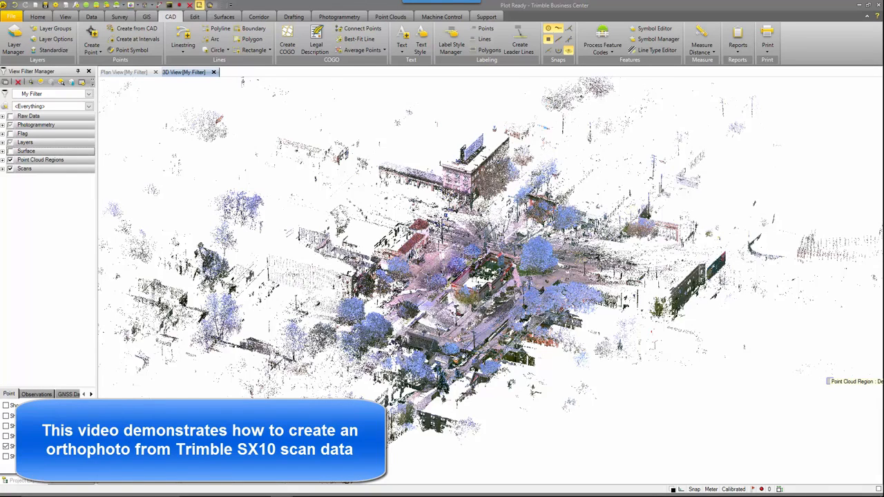
# - Open the Create Orthophoto command to map the building's front facade in the scan data
pyautogui.scroll(5, 514, 278)
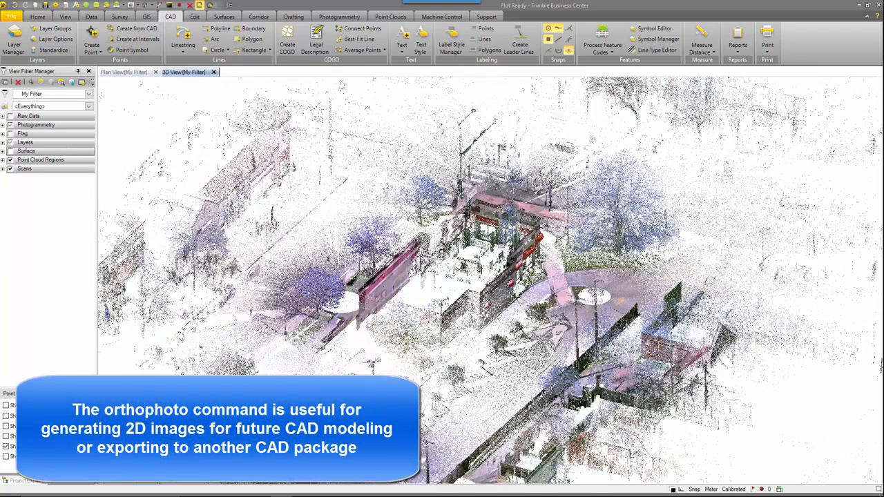
pyautogui.scroll(1, 506, 245)
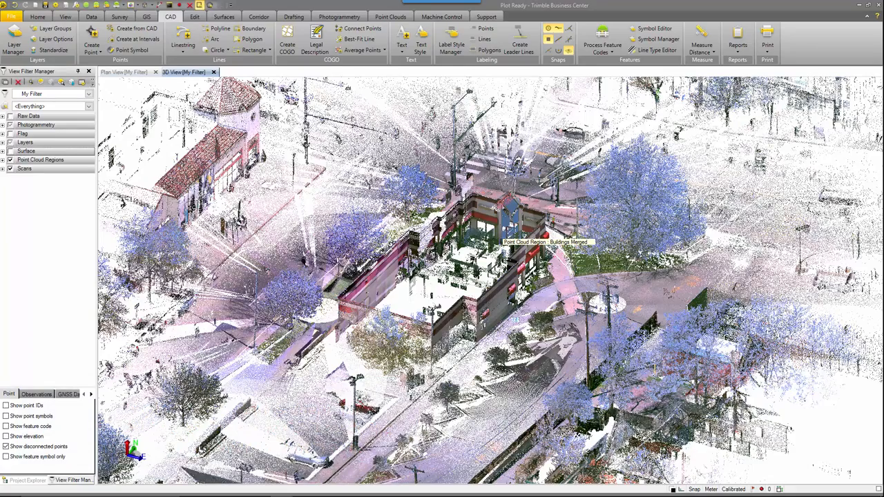
pyautogui.moveTo(511, 244)
pyautogui.mouseDown(button='middle')
pyautogui.moveTo(461, 272)
pyautogui.moveTo(332, 289)
pyautogui.moveTo(165, 259)
pyautogui.mouseUp(button='middle')
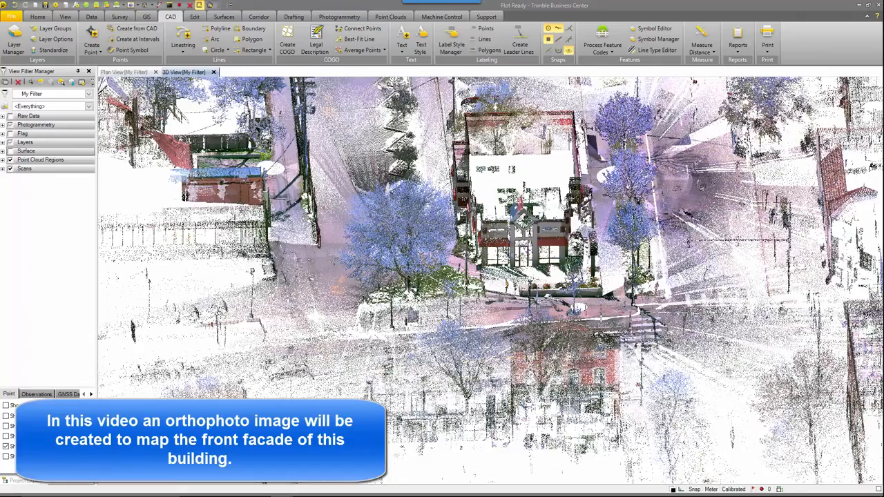
pyautogui.scroll(5, 528, 221)
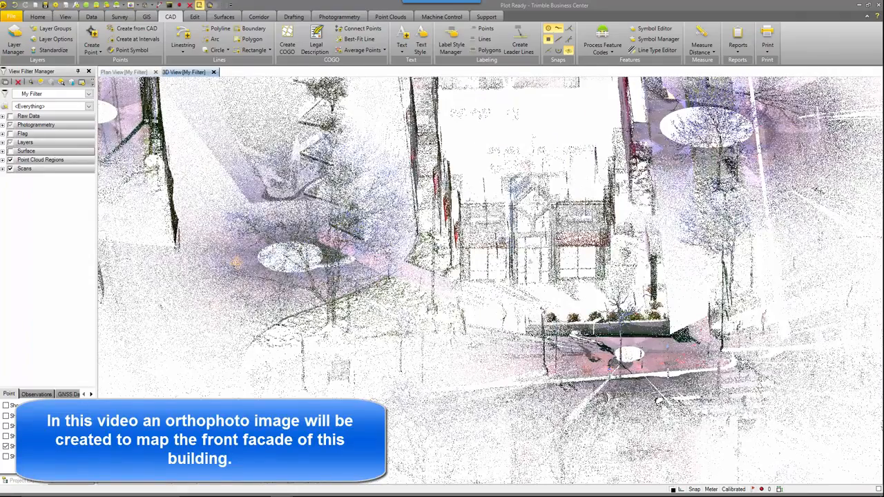
pyautogui.scroll(5, 536, 223)
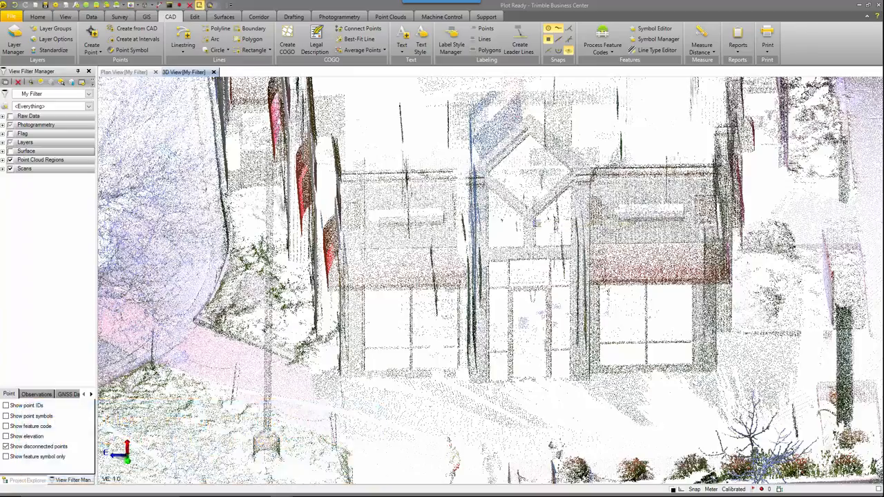
pyautogui.moveTo(546, 267); pyautogui.dragTo(419, 265, button='middle')
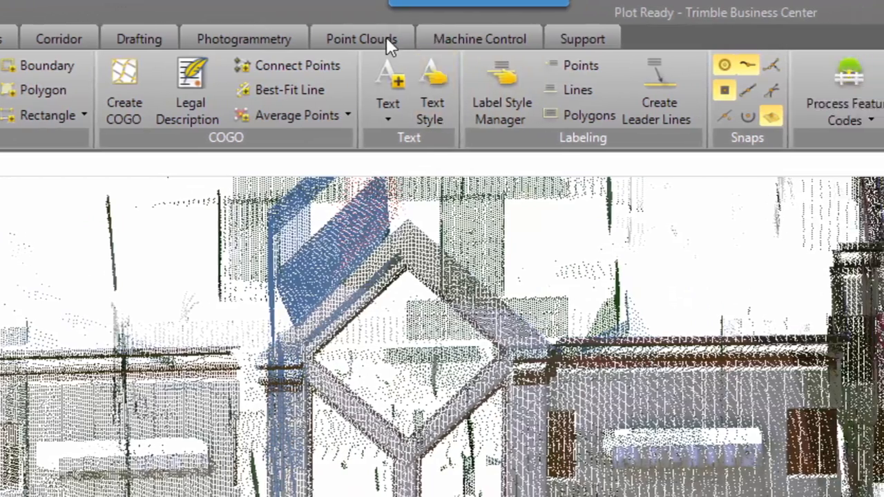
pyautogui.click(470, 39)
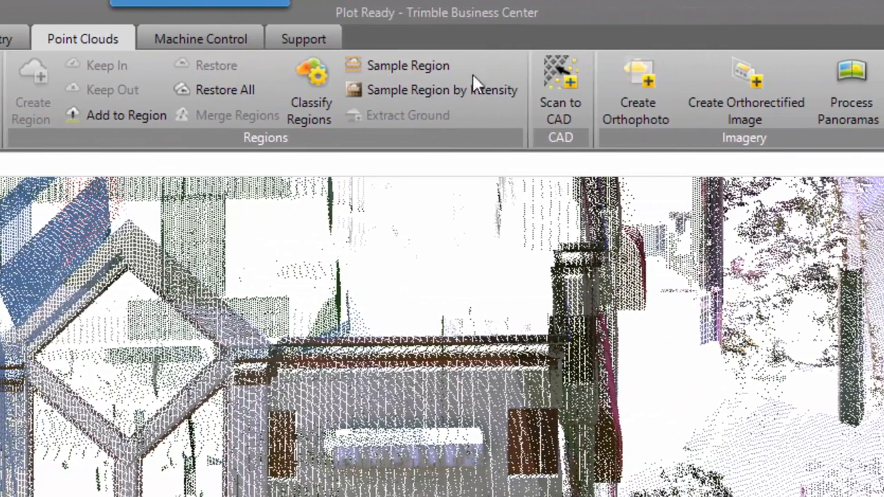
pyautogui.click(666, 107)
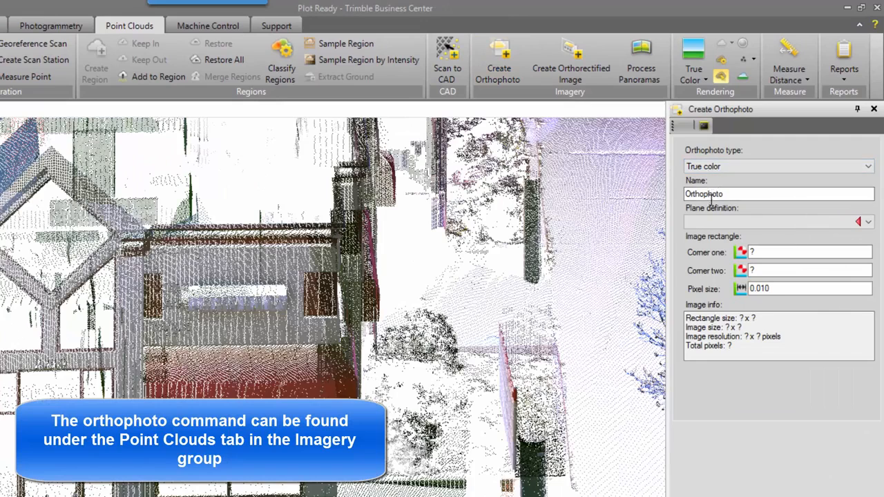
# - Choose True color as the orthophoto type
pyautogui.click(753, 172)
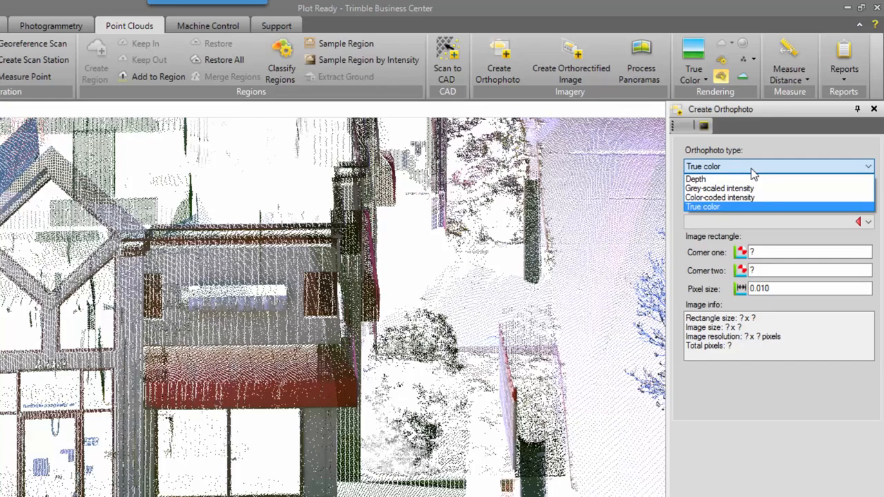
pyautogui.click(750, 168)
pyautogui.scroll(-5, 399, 226)
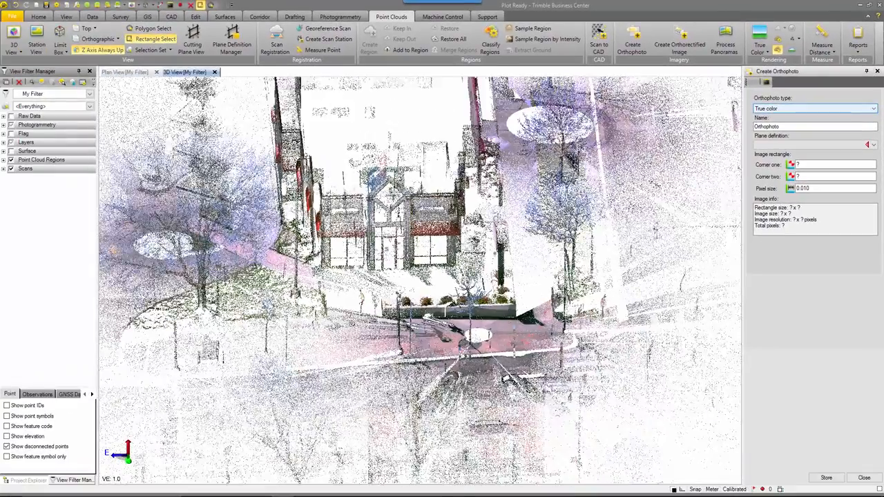
pyautogui.moveTo(470, 212); pyautogui.dragTo(569, 326, button='middle')
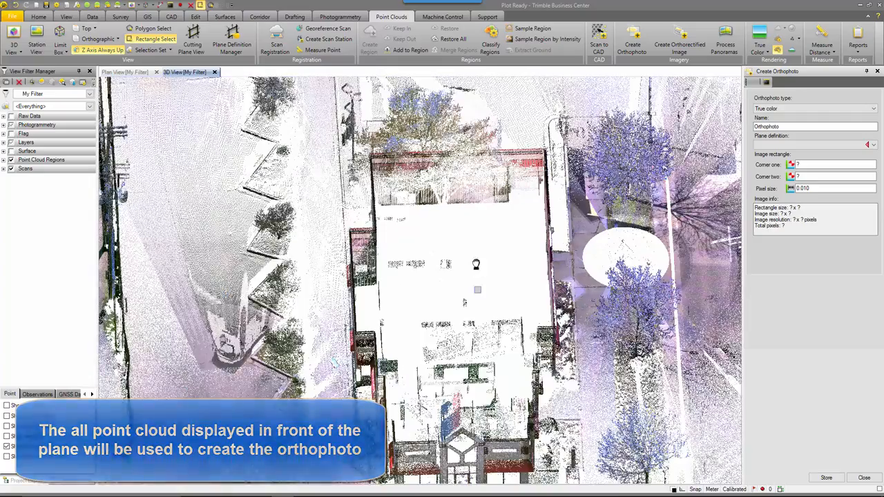
pyautogui.moveTo(476, 263); pyautogui.dragTo(489, 197, button='middle')
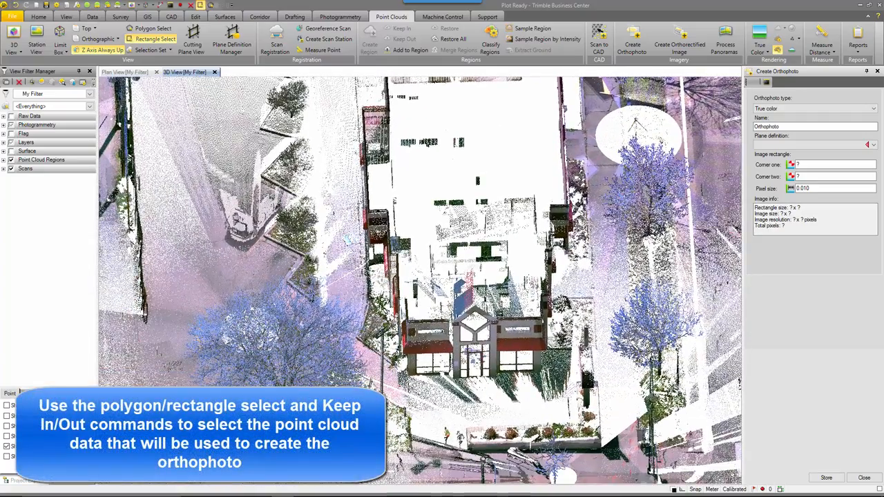
pyautogui.moveTo(445, 361); pyautogui.dragTo(449, 417, button='middle')
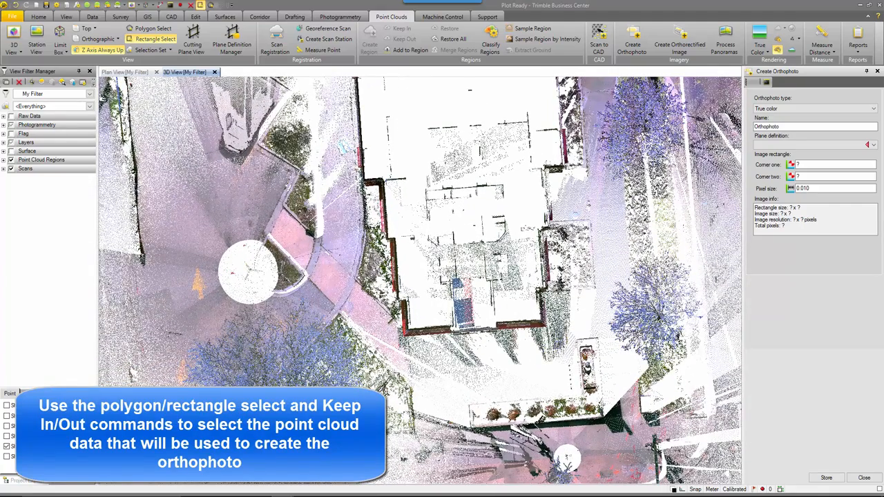
pyautogui.moveTo(563, 341); pyautogui.dragTo(385, 288)
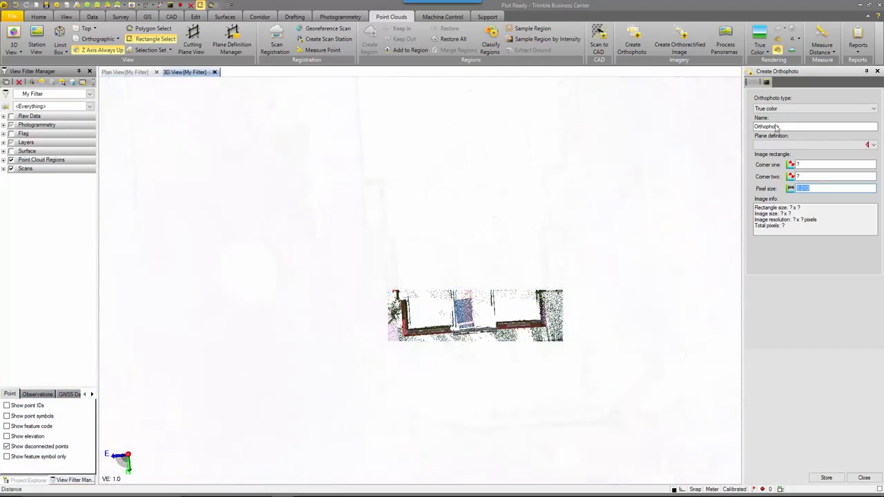
# - Name the orthophoto Front of Building
pyautogui.click(776, 128)
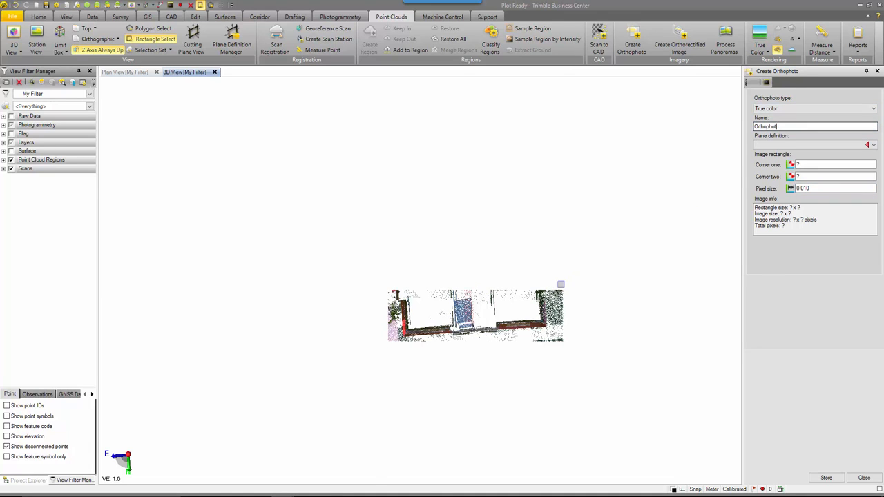
pyautogui.hotkey('ctrl', 'a')
pyautogui.write('OF')
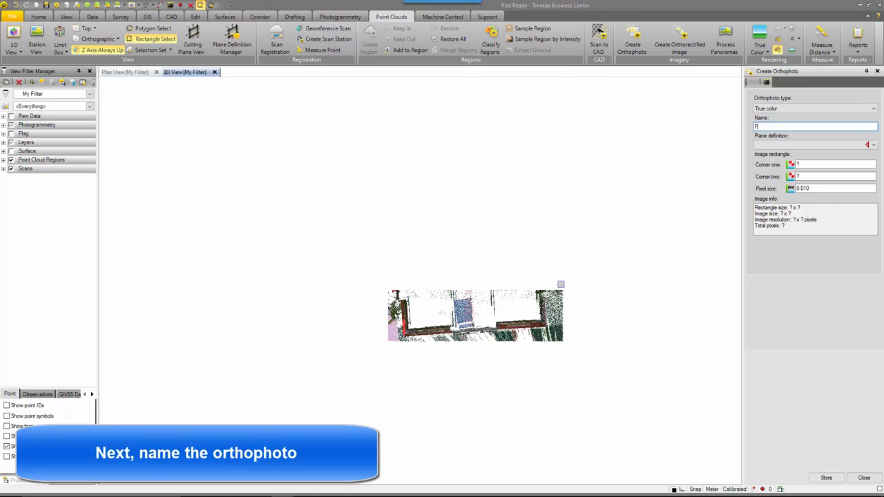
pyautogui.write('ront of B')
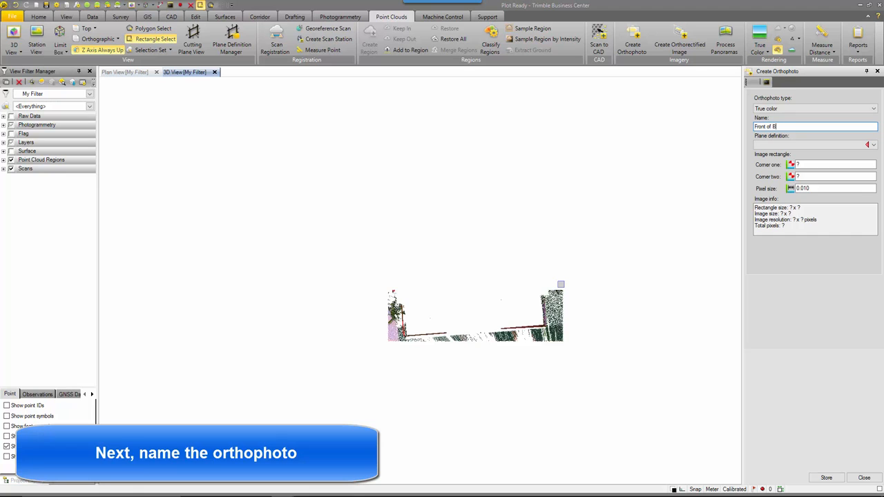
pyautogui.write('uilding')
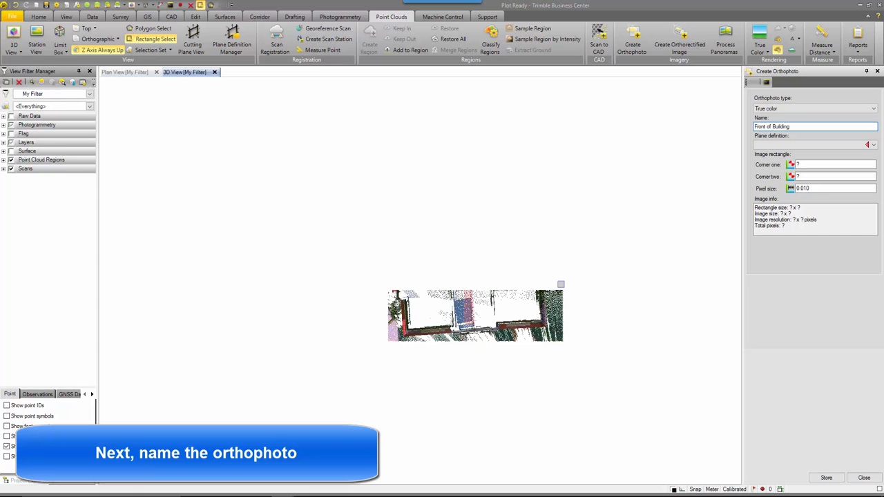
# - Create a new plane definition for the orthophoto in the Plane Definition Manager
pyautogui.moveTo(474, 312); pyautogui.dragTo(474, 246)
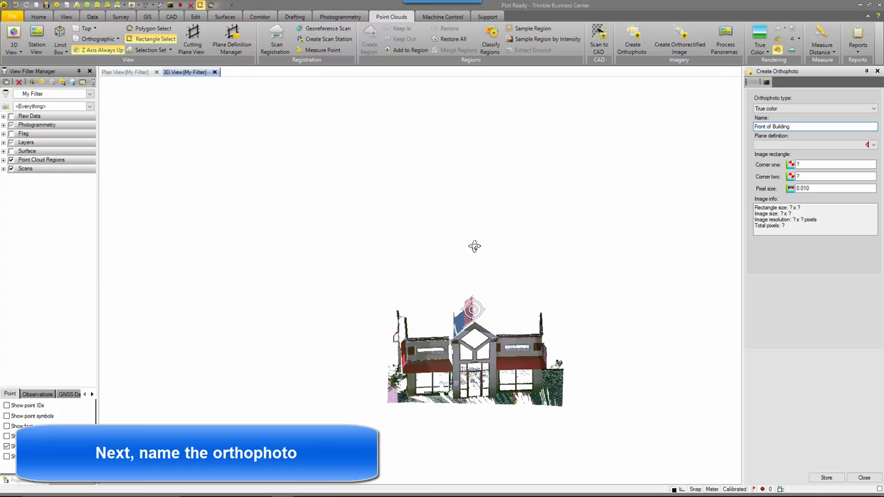
pyautogui.click(874, 147)
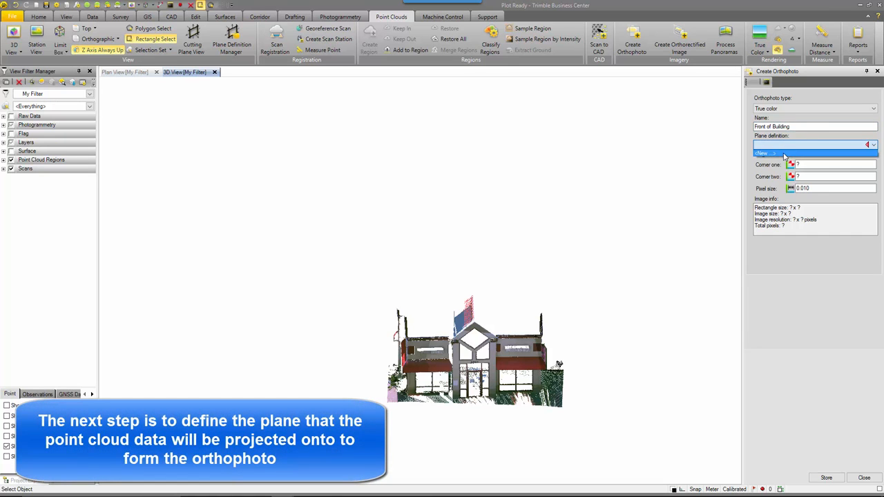
pyautogui.click(787, 152)
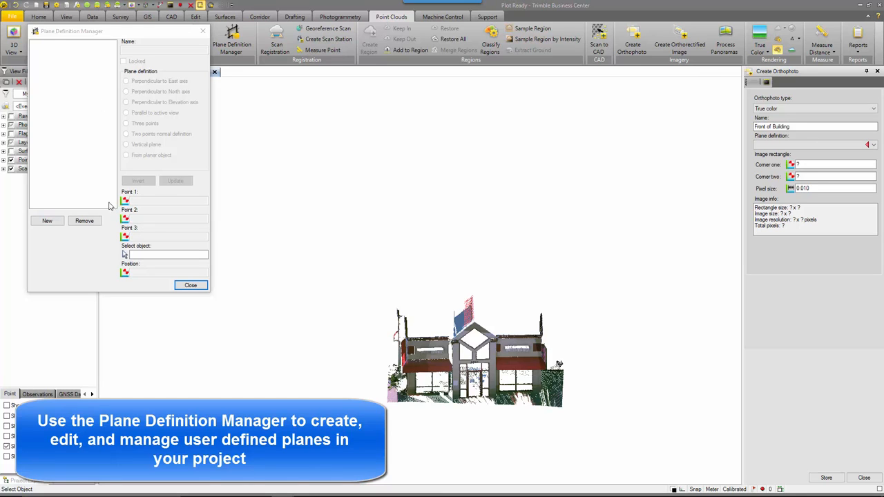
pyautogui.click(45, 221)
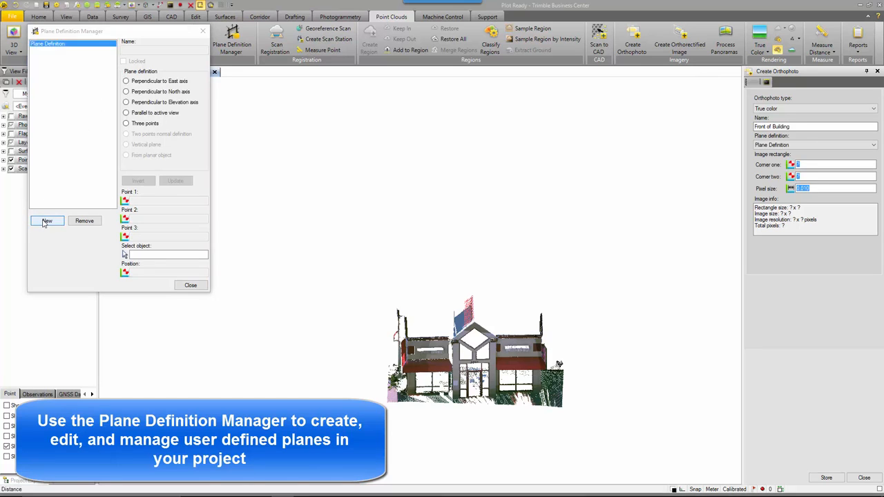
# - Name the new plane Front of Building
pyautogui.click(164, 51)
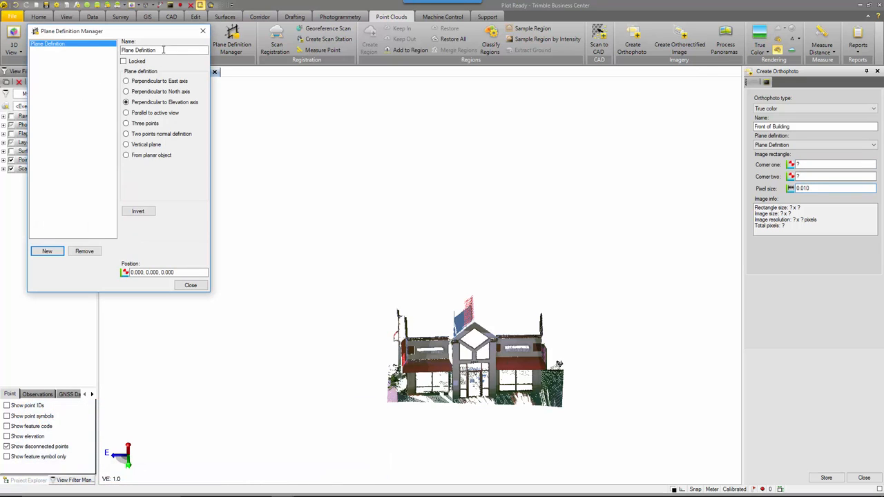
pyautogui.moveTo(170, 50); pyautogui.dragTo(108, 57)
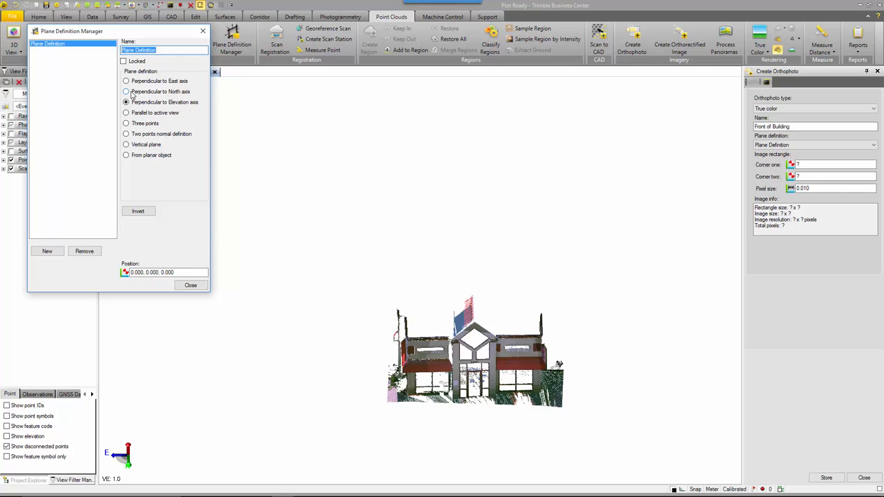
pyautogui.write('FG')
pyautogui.write('ont of Building')
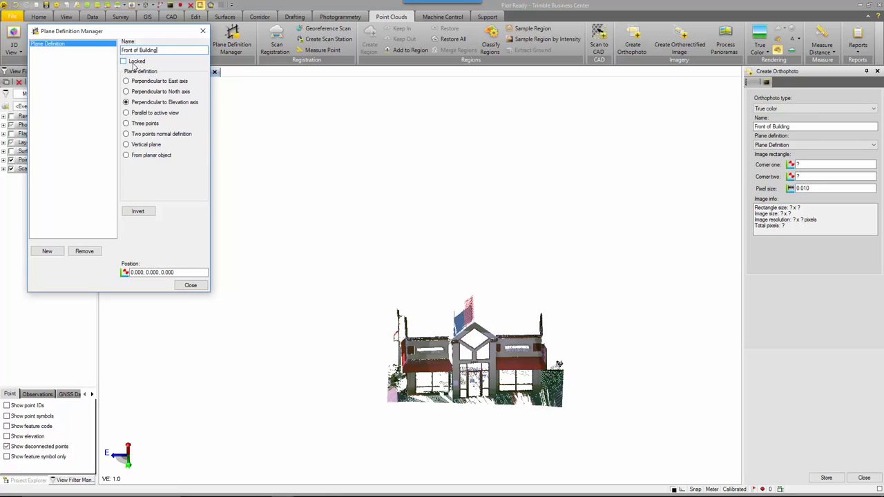
# - Define the plane as a vertical plane through two points picked just behind the building's front face
pyautogui.click(145, 144)
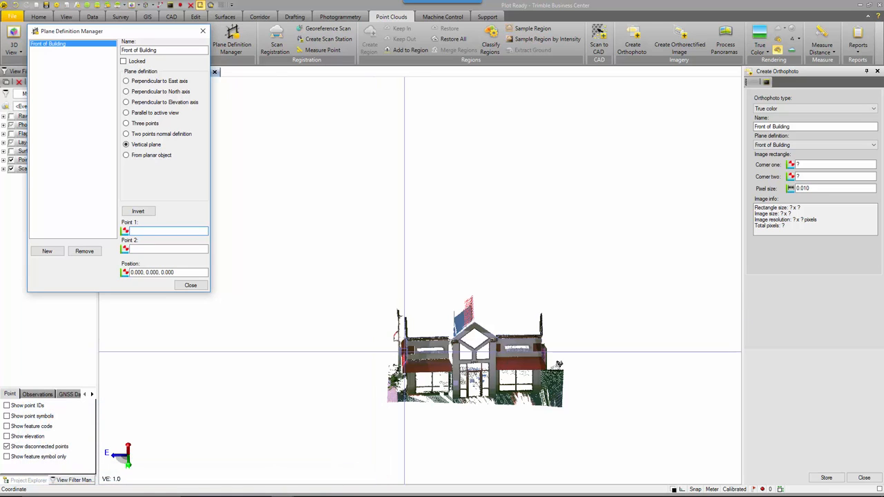
pyautogui.scroll(3, 424, 342)
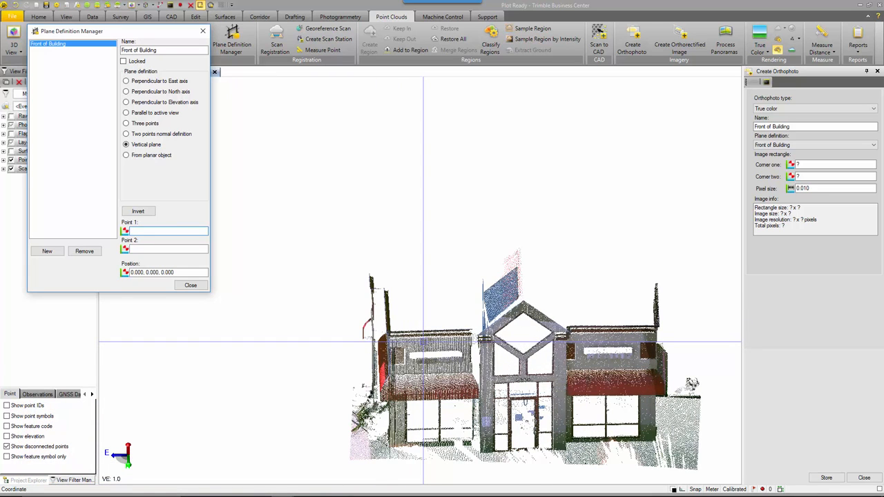
pyautogui.moveTo(391, 344)
pyautogui.mouseDown(button='middle')
pyautogui.moveTo(368, 410)
pyautogui.moveTo(380, 375)
pyautogui.mouseUp(button='middle')
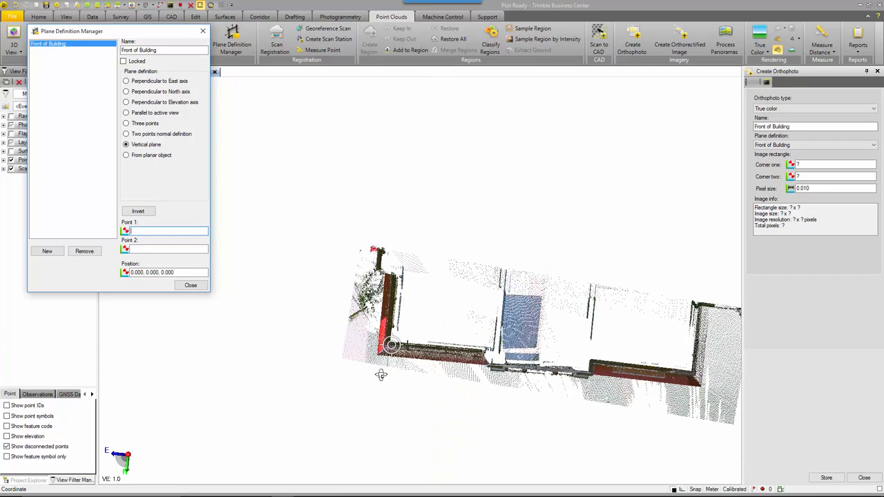
pyautogui.click(386, 336)
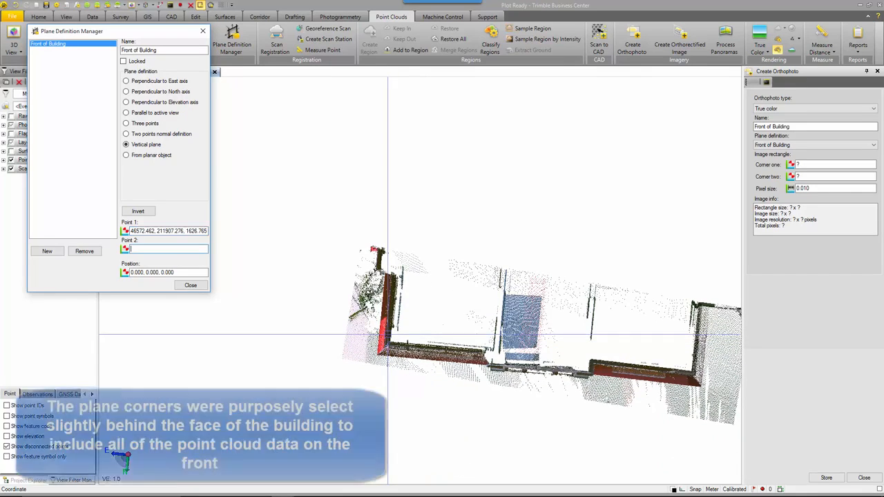
pyautogui.click(693, 365)
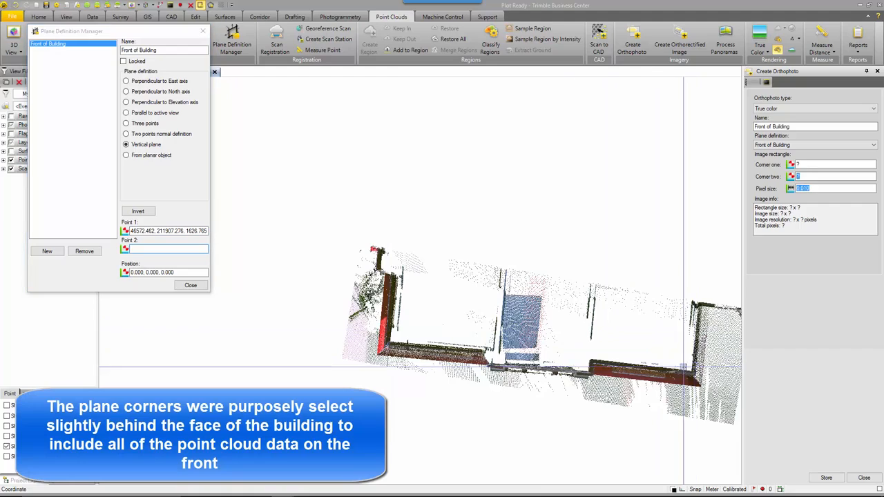
# - Inspect the new vertical plane and its position relative to the building facade
pyautogui.moveTo(518, 286); pyautogui.dragTo(503, 300, button='middle')
pyautogui.scroll(-2, 504, 301)
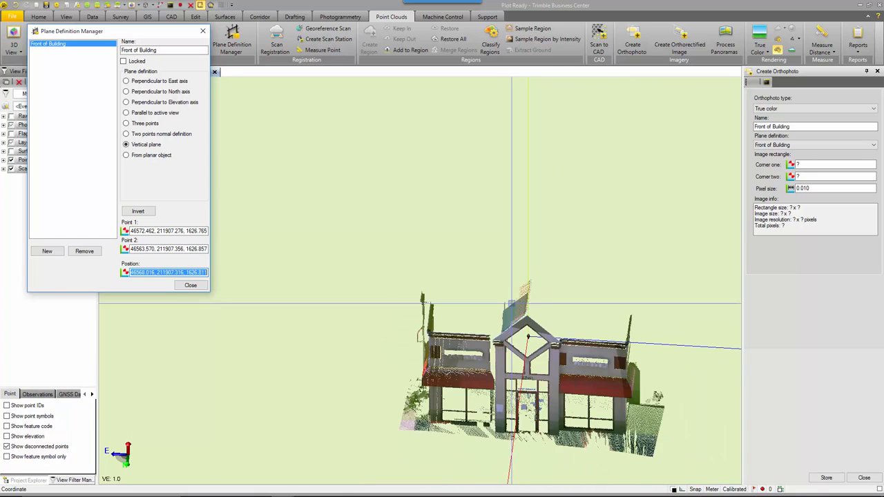
pyautogui.scroll(-5, 519, 305)
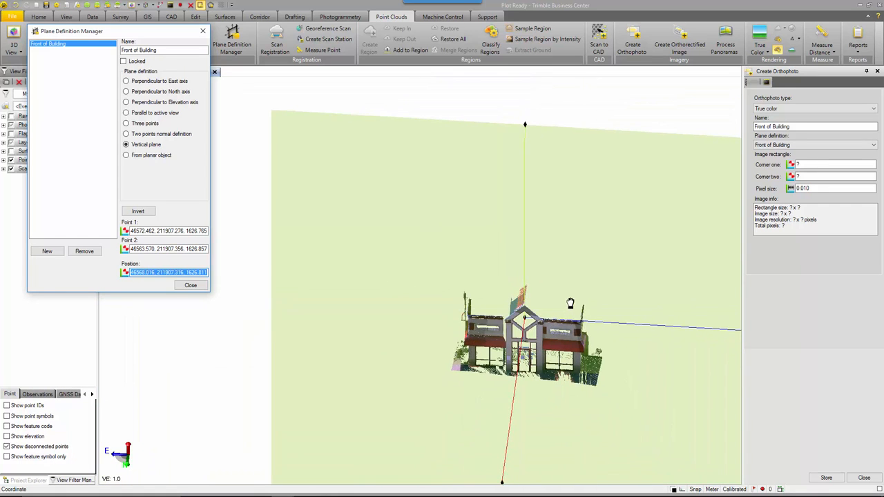
pyautogui.moveTo(570, 303); pyautogui.dragTo(476, 267, button='middle')
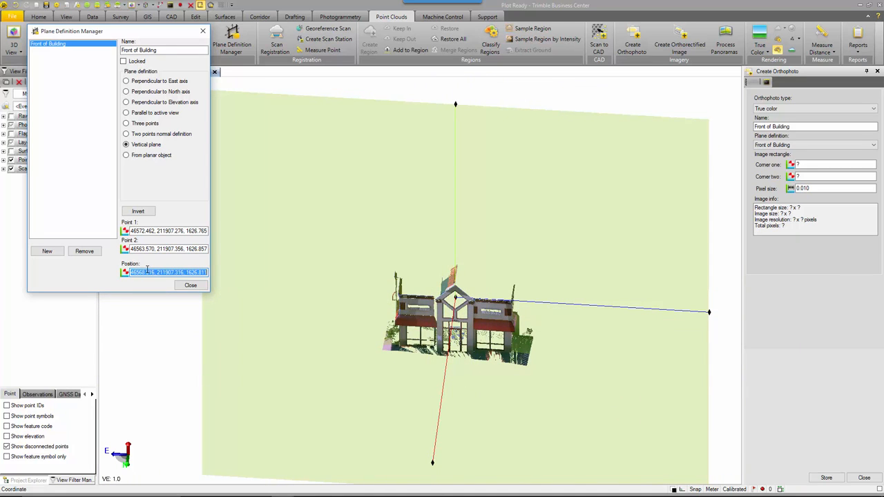
pyautogui.scroll(4, 417, 330)
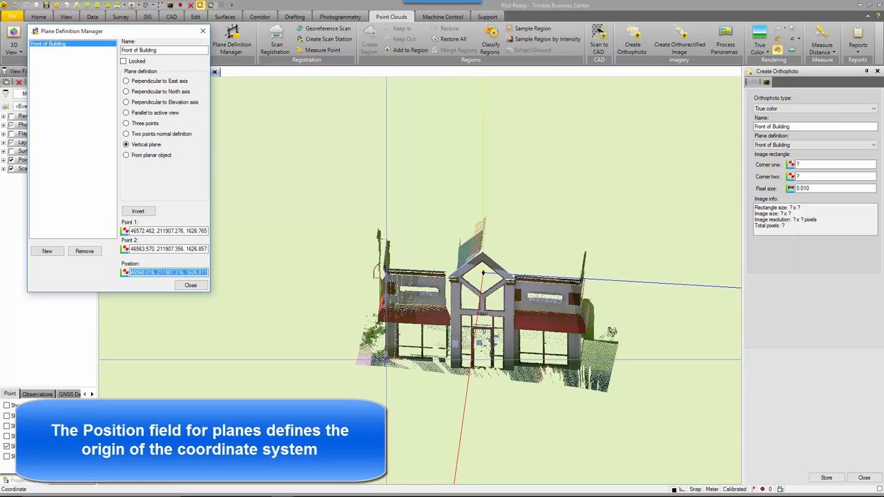
pyautogui.scroll(1, 385, 359)
pyautogui.scroll(2, 385, 359)
pyautogui.scroll(2, 385, 358)
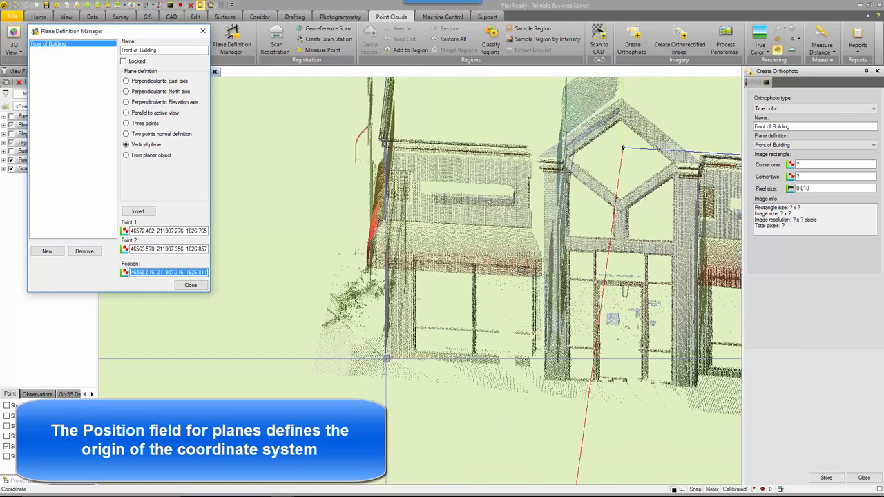
# - Set the plane's position origin at the building's lower front corner and close the Plane Definition Manager
pyautogui.click(387, 355)
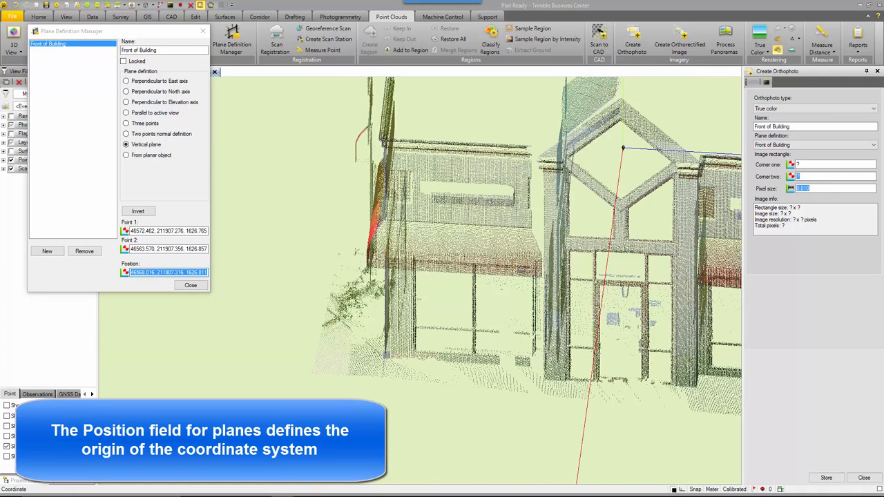
pyautogui.click(397, 338)
pyautogui.scroll(-3, 397, 338)
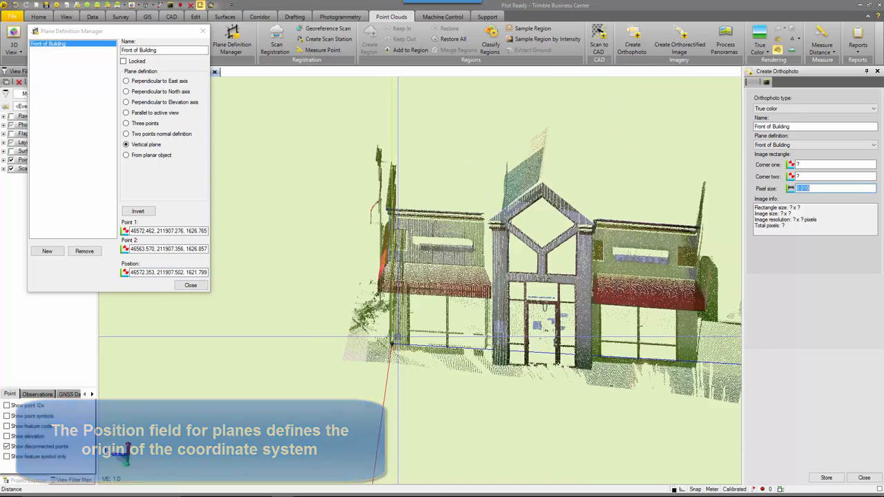
pyautogui.scroll(-2, 397, 337)
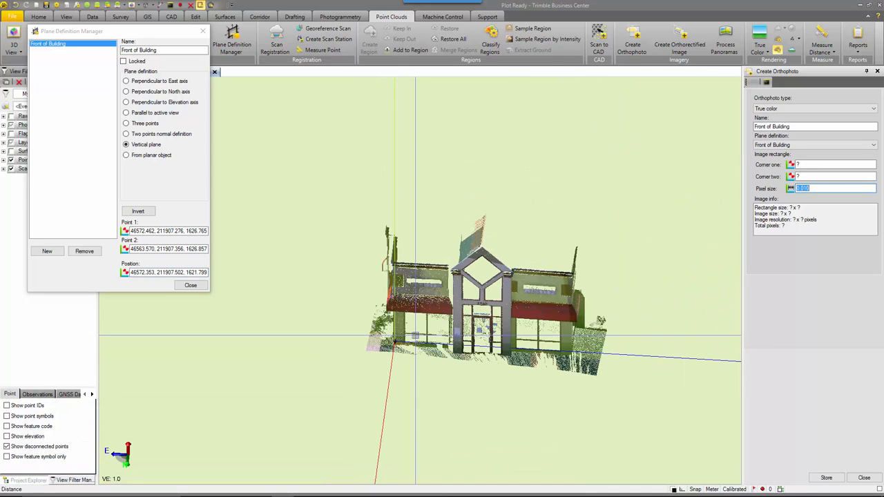
pyautogui.click(199, 285)
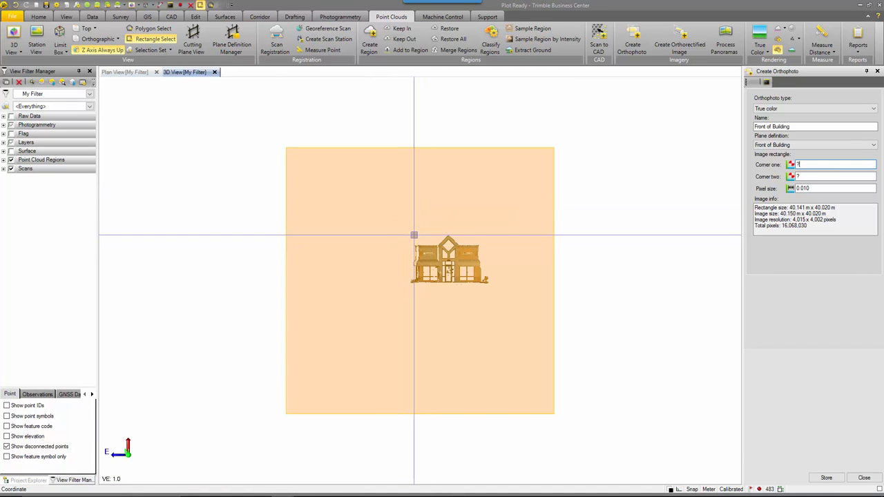
# - Define the image rectangle by picking corners at the facade's upper-left and lower-right extents
pyautogui.scroll(3, 411, 244)
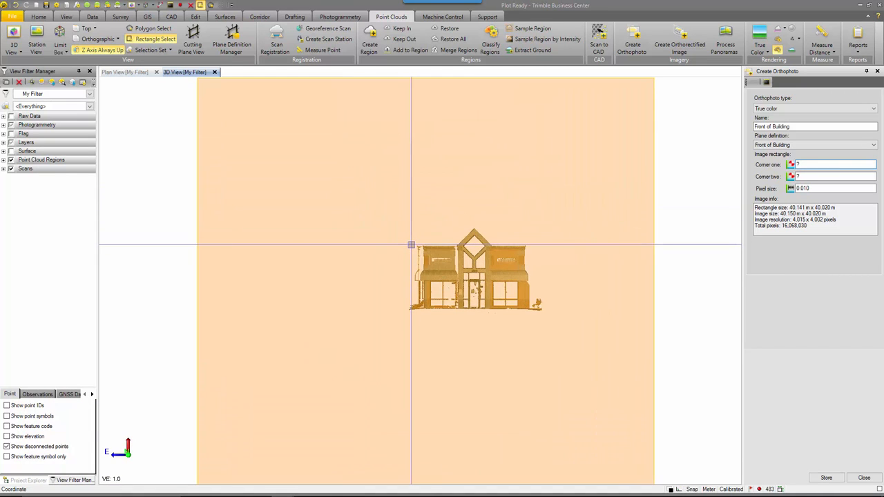
pyautogui.scroll(2, 412, 241)
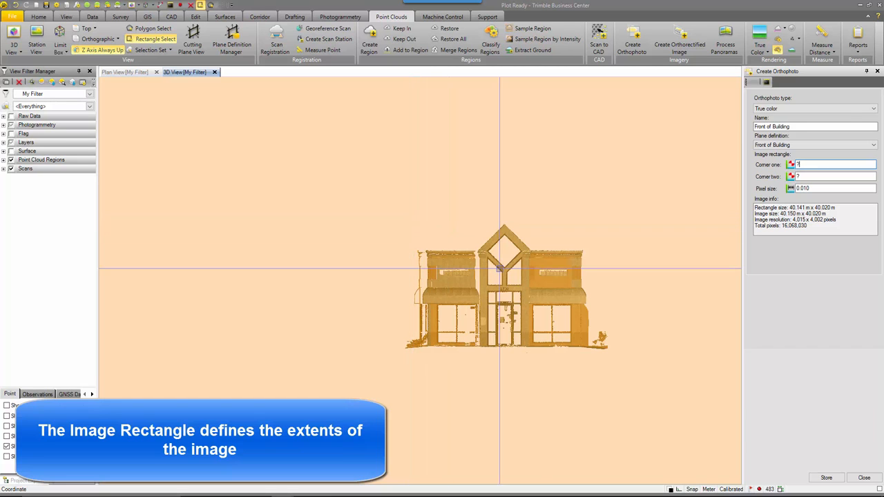
pyautogui.click(410, 221)
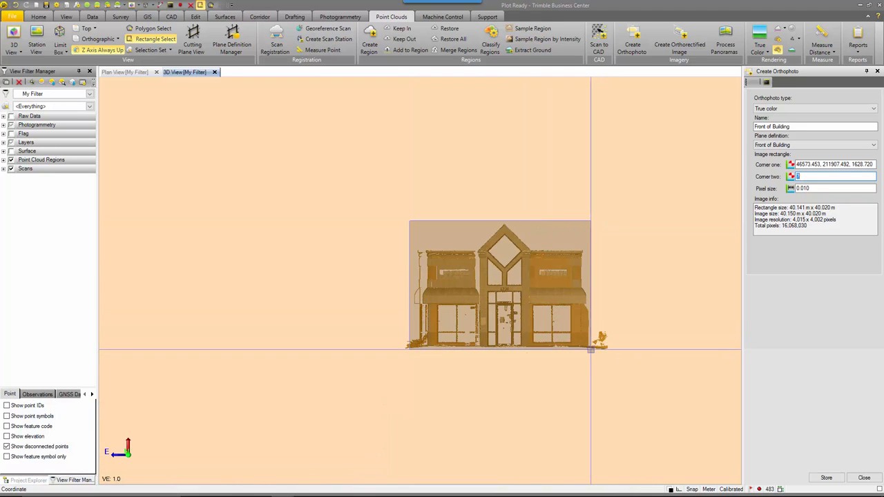
pyautogui.click(591, 350)
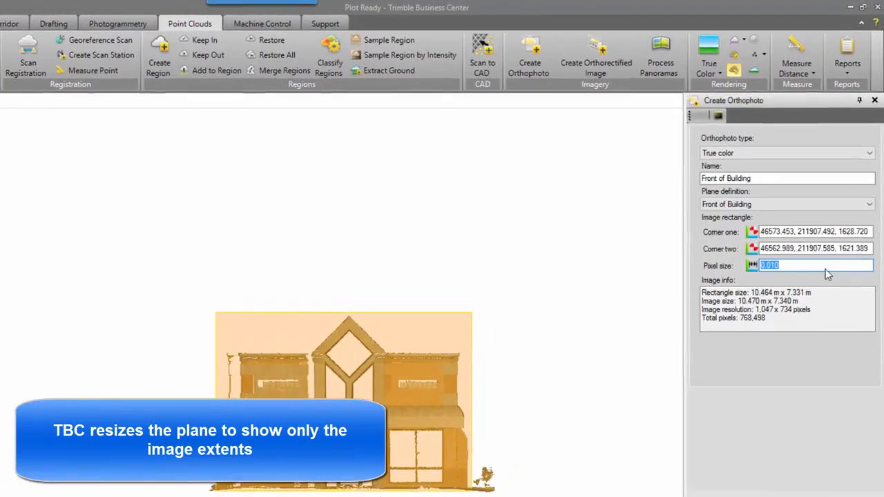
# - Change the orthophoto pixel size to 0.020
pyautogui.click(812, 266)
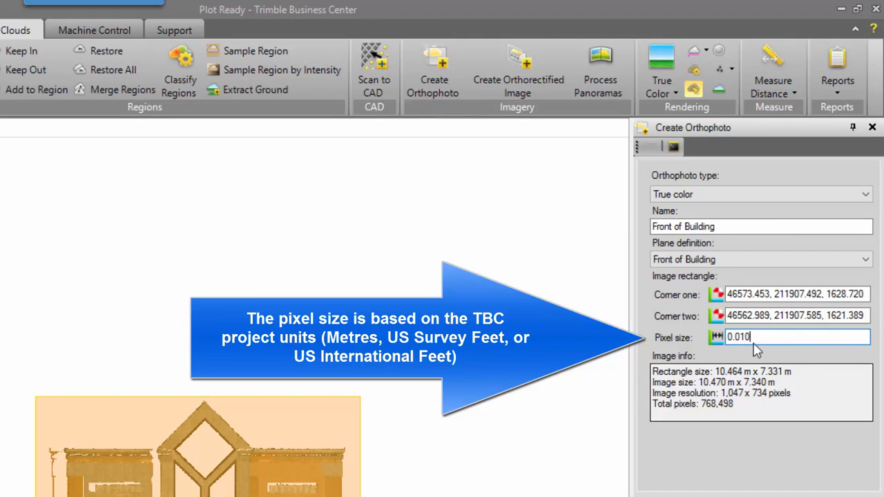
pyautogui.moveTo(758, 337); pyautogui.dragTo(741, 343)
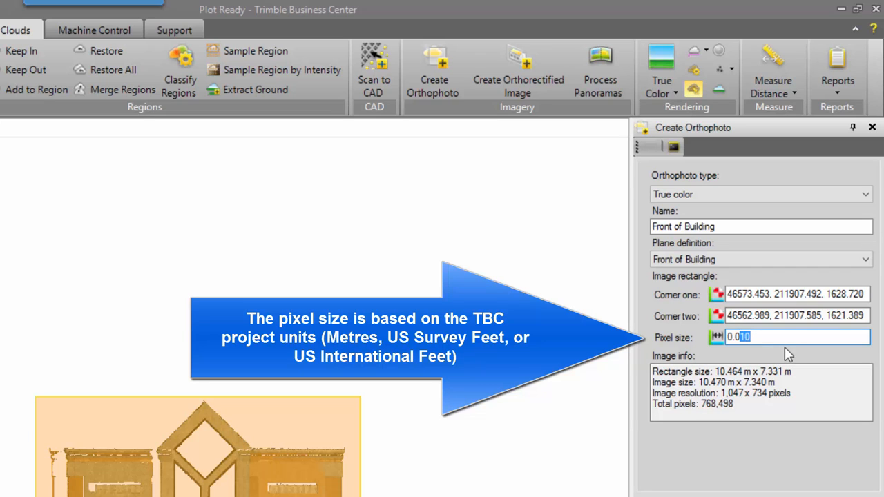
pyautogui.write('2')
pyautogui.click(805, 319)
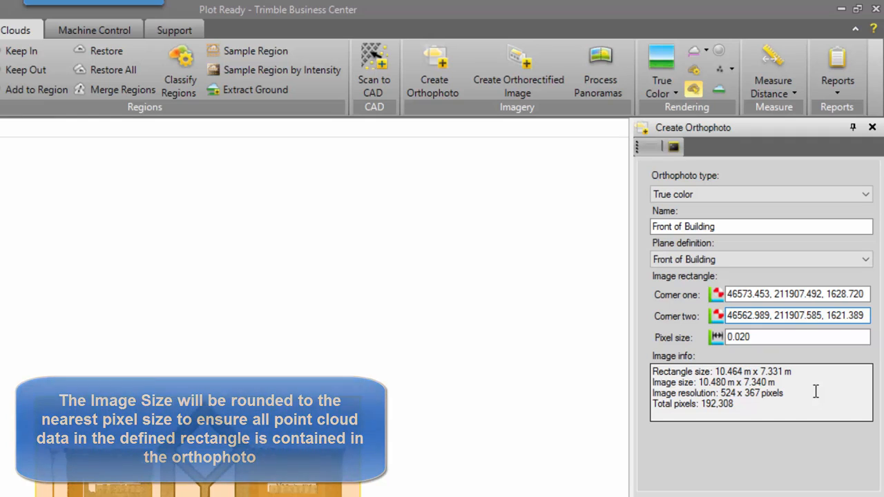
# - Set the orthophoto pixel size back to 0.010
pyautogui.moveTo(756, 338); pyautogui.dragTo(743, 341)
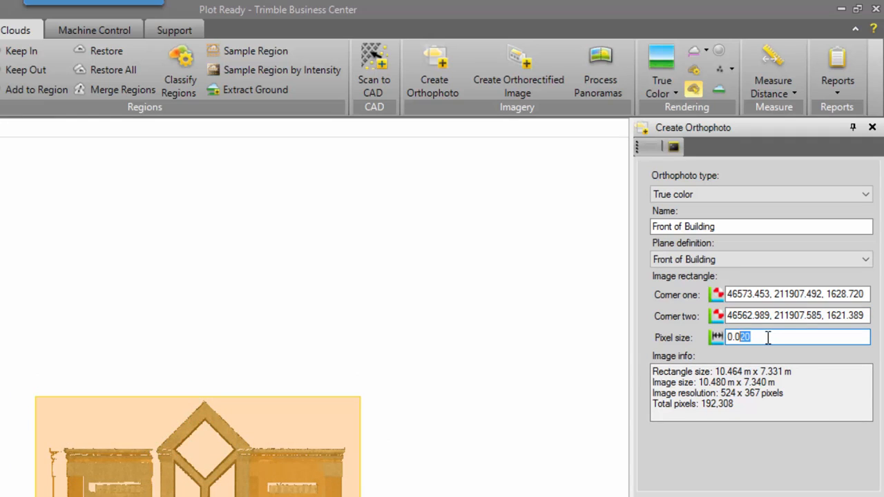
pyautogui.click(763, 337)
pyautogui.doubleClick(741, 341)
pyautogui.write('0.0')
pyautogui.click(793, 373)
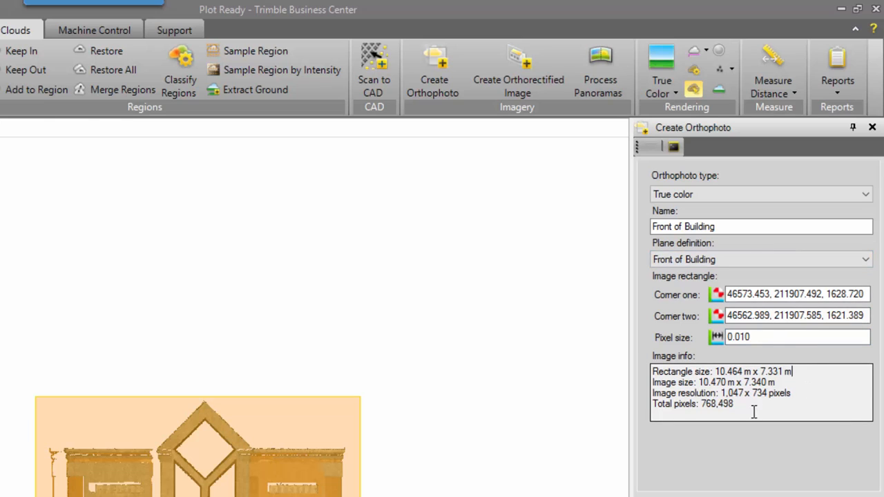
# - Store the Front of Building orthophoto and close the Create Orthophoto command
pyautogui.moveTo(744, 405); pyautogui.dragTo(702, 405)
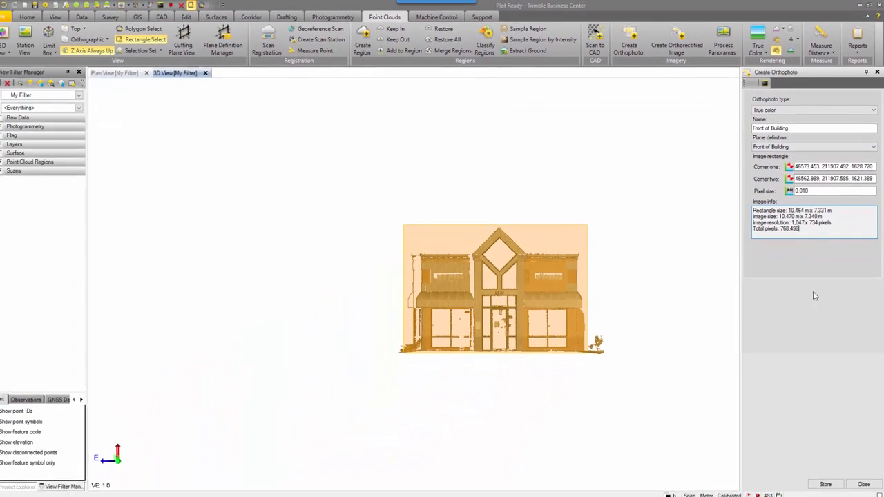
pyautogui.click(831, 478)
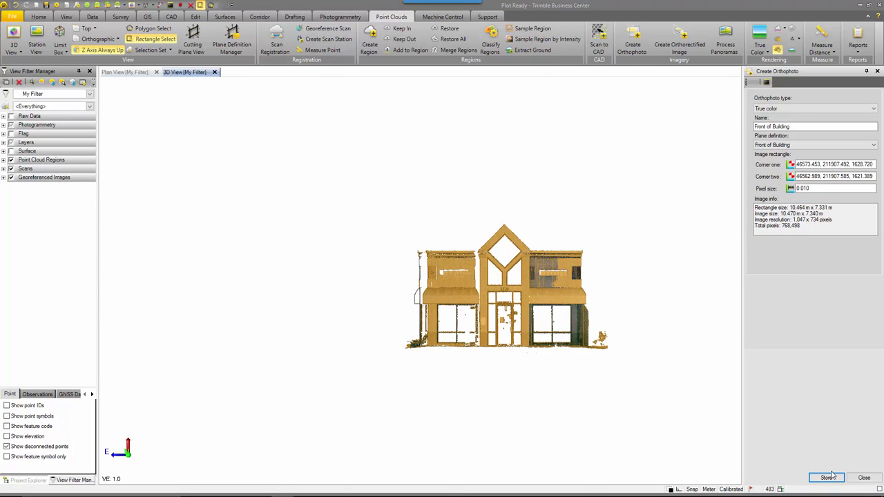
pyautogui.click(865, 477)
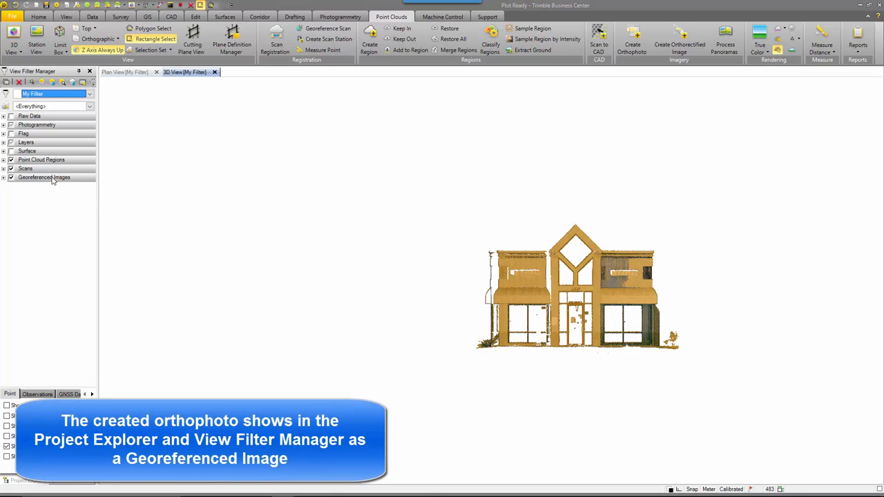
# - Expand Georeferenced Images, turn off Point Cloud Regions display, and inspect the orthophoto in 3D
pyautogui.click(3, 179)
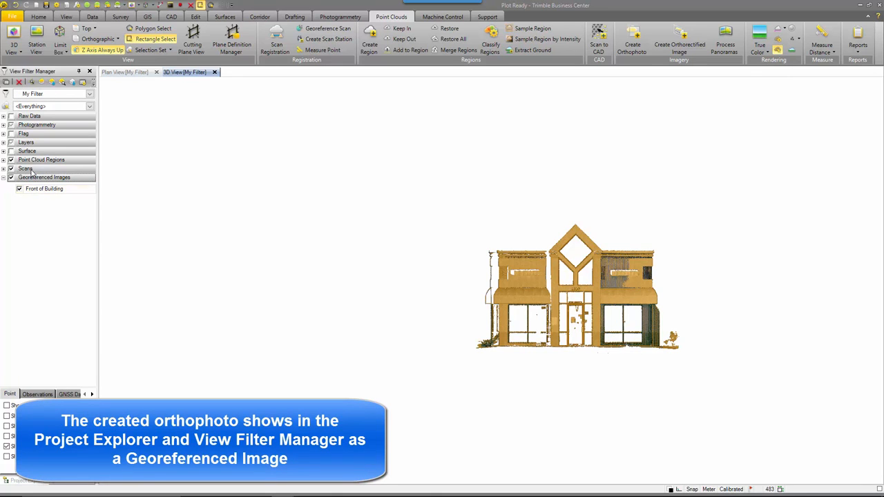
pyautogui.click(10, 160)
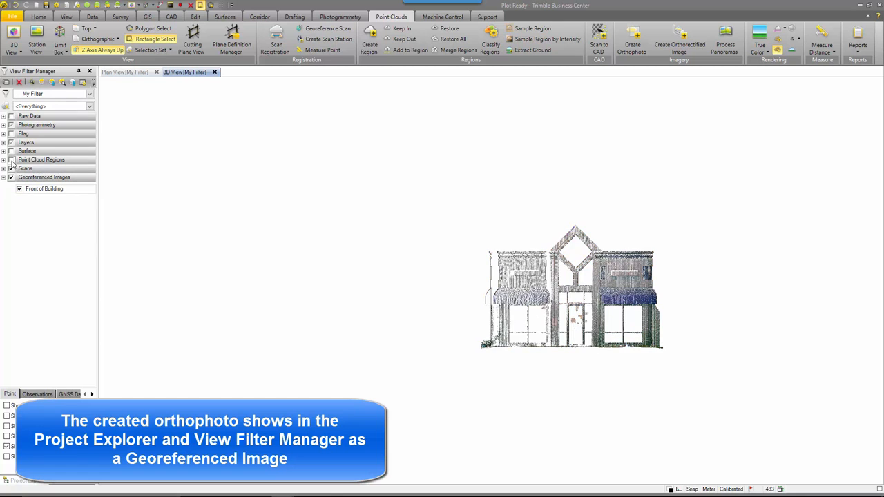
pyautogui.scroll(5, 586, 303)
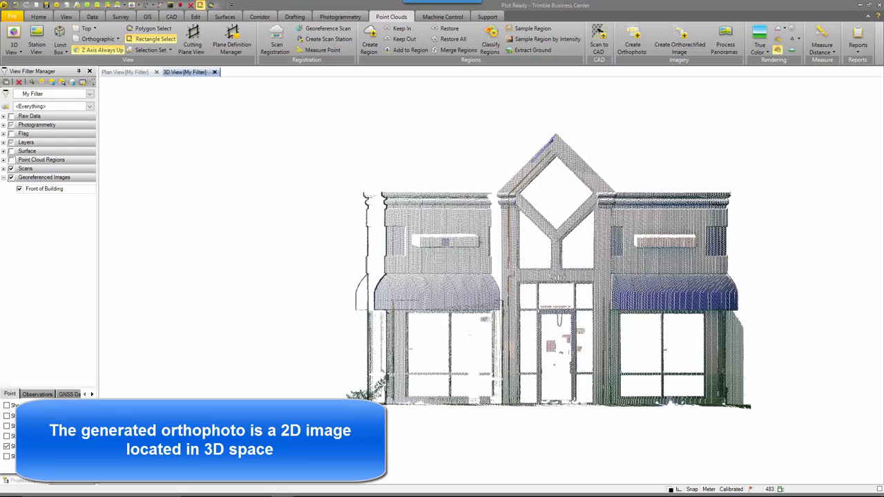
pyautogui.moveTo(449, 246); pyautogui.dragTo(569, 253, button='right')
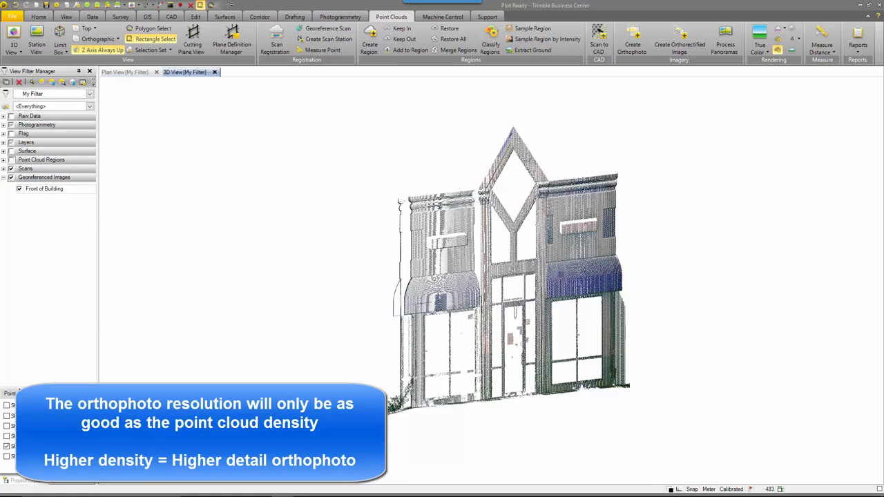
pyautogui.scroll(-1, 388, 245)
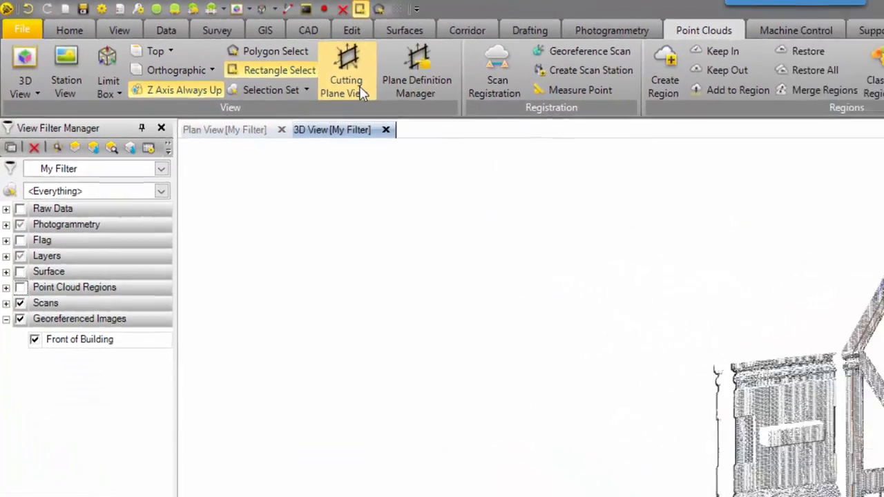
# - Open a Cutting Plane View of the facade and start the Polyline command
pyautogui.click(359, 86)
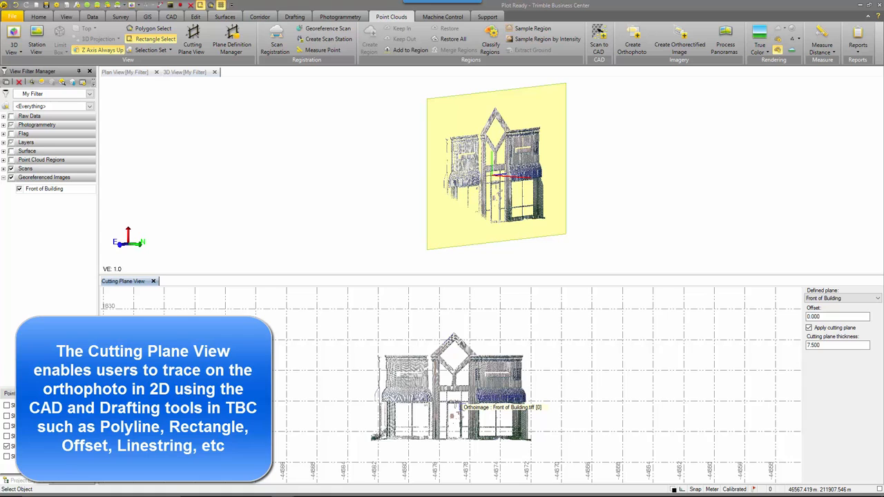
pyautogui.click(171, 17)
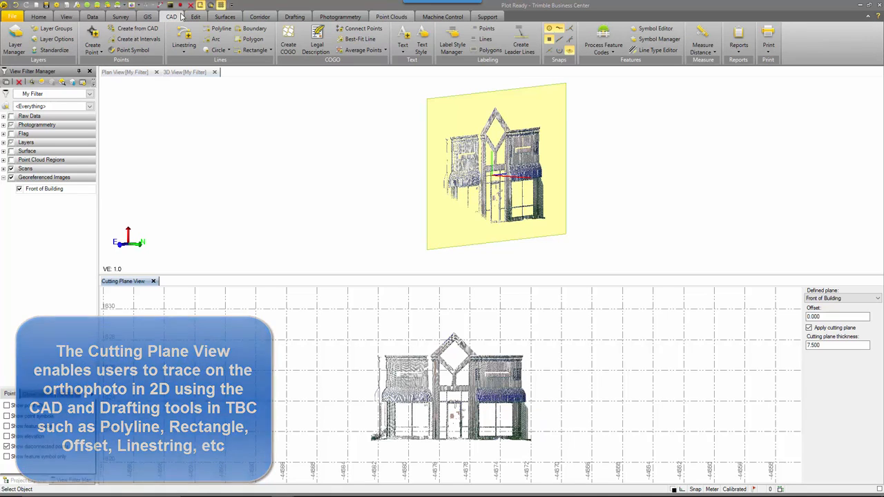
pyautogui.click(217, 28)
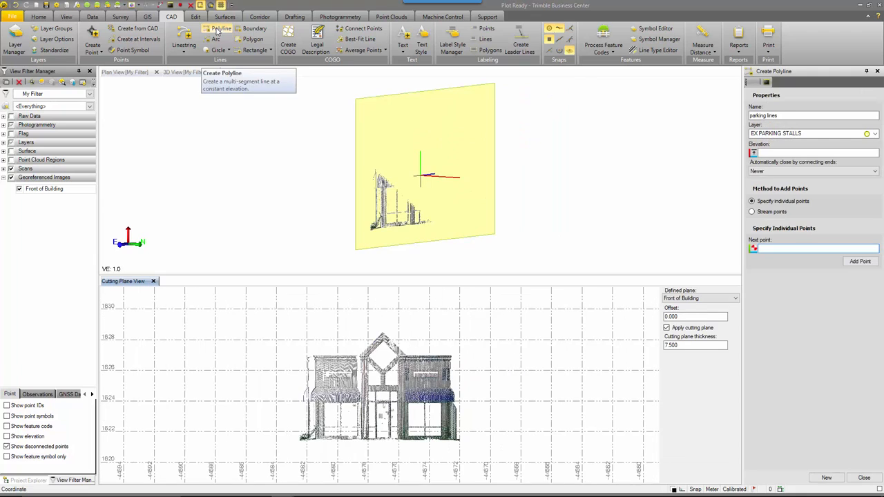
# - Name the polyline Window and assign it to the Building Facade layer
pyautogui.tripleClick(816, 117)
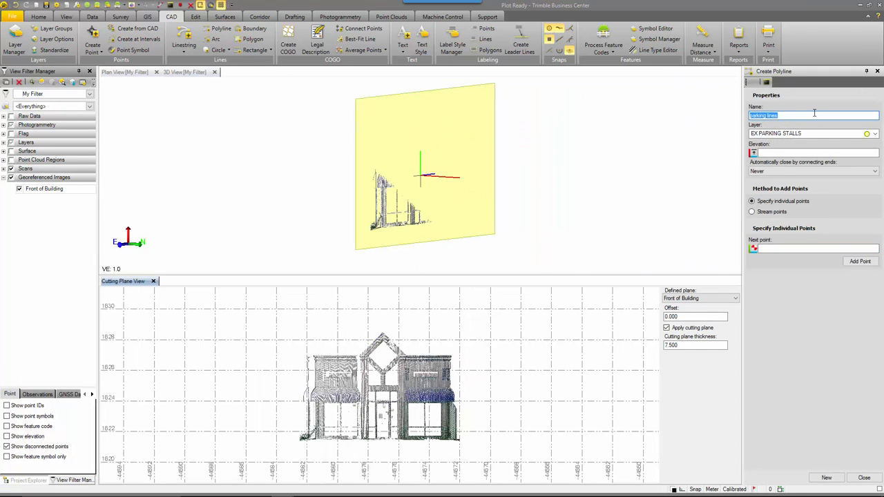
pyautogui.write('Window')
pyautogui.click(849, 134)
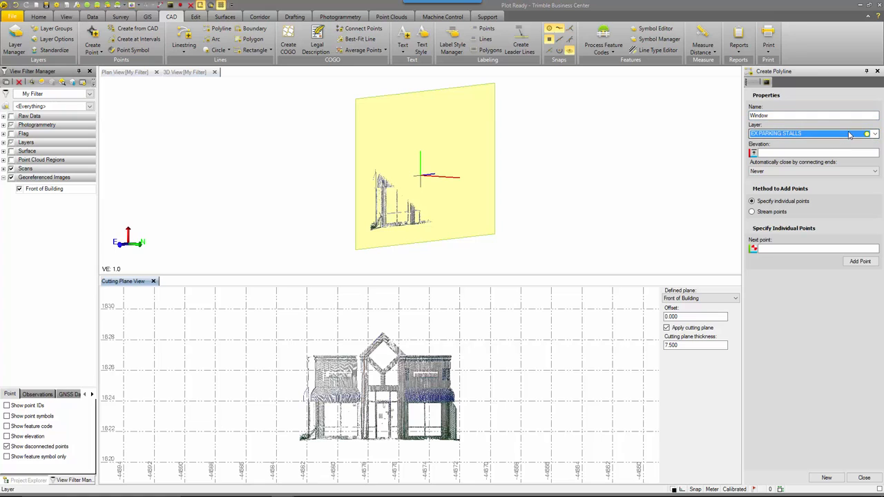
pyautogui.press('b')
pyautogui.click(792, 154)
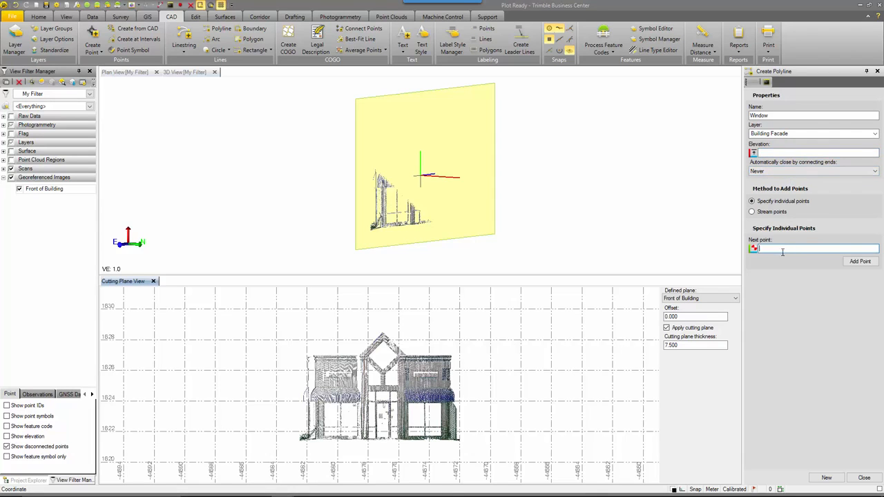
# - Trace a closed rectangle around the left pane of the right storefront window in the cutting plane view
pyautogui.scroll(5, 504, 410)
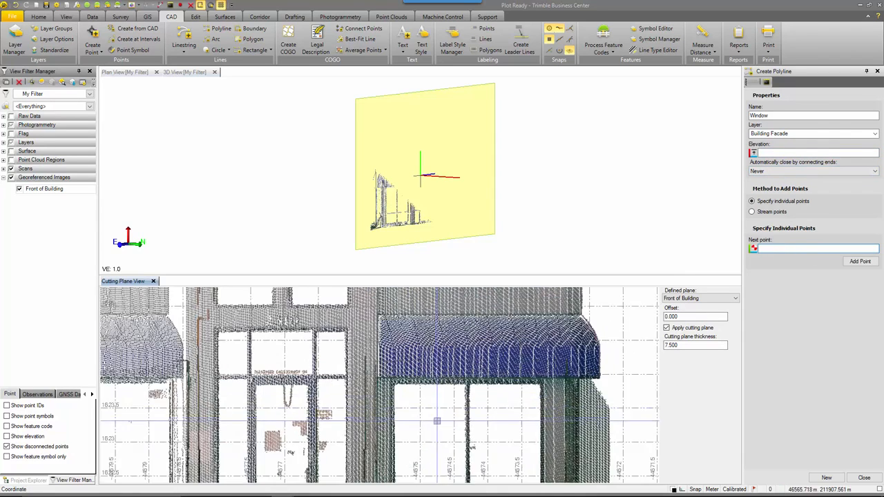
pyautogui.moveTo(436, 420); pyautogui.dragTo(430, 364, button='middle')
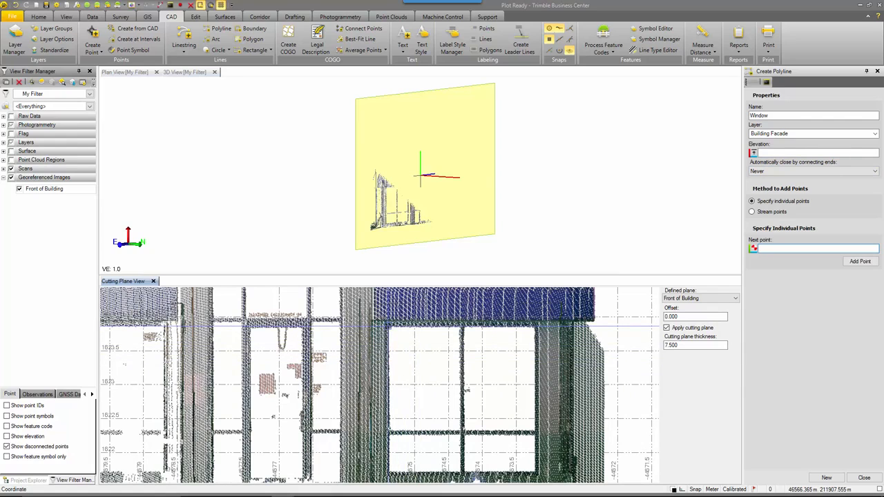
pyautogui.click(389, 326)
pyautogui.click(461, 327)
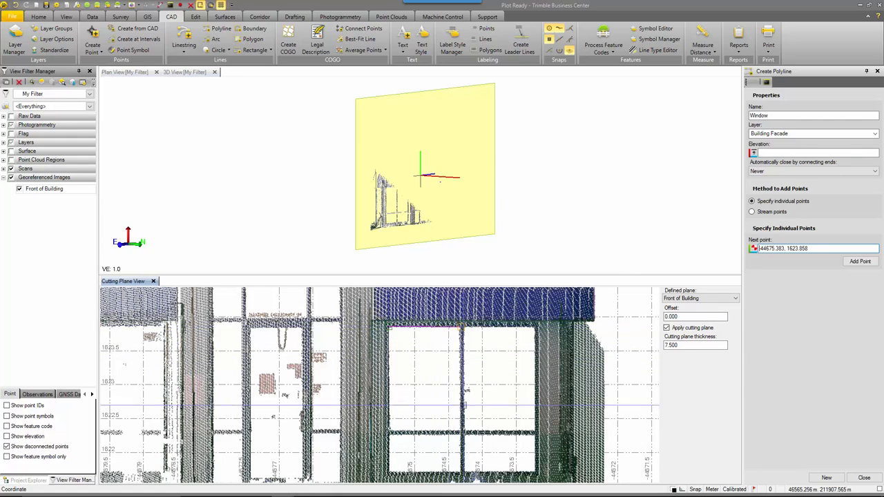
pyautogui.click(462, 432)
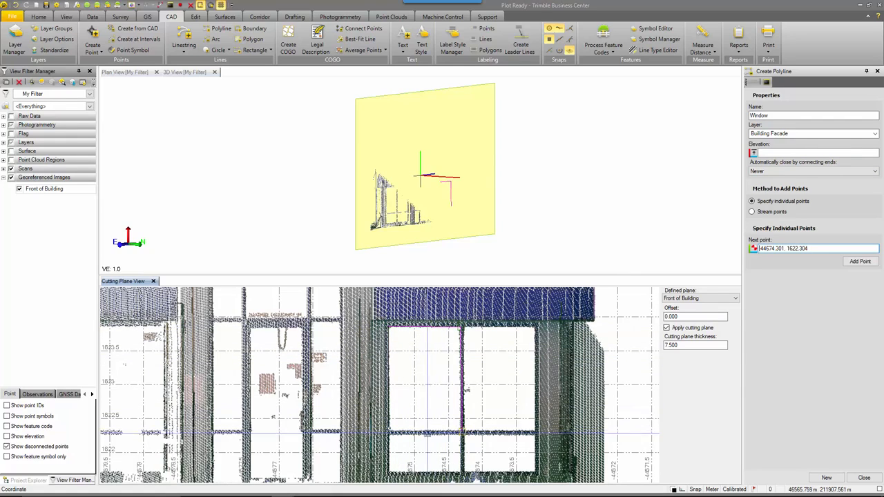
pyautogui.click(389, 432)
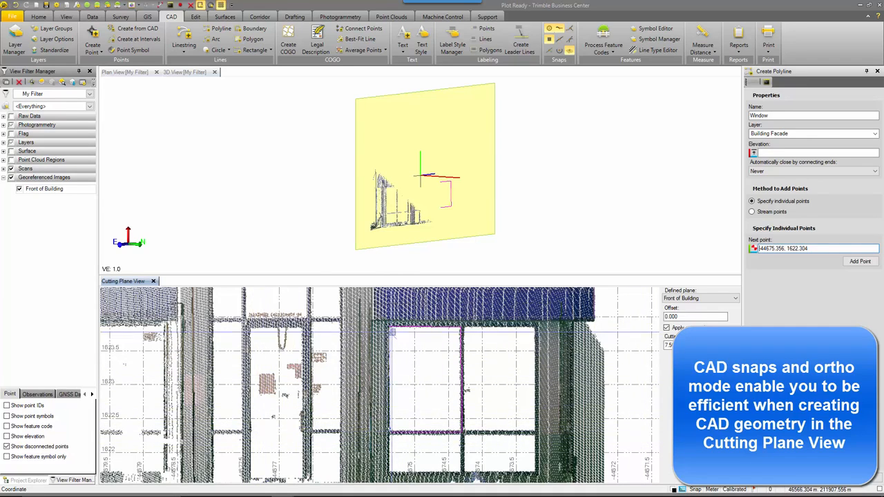
pyautogui.click(391, 330)
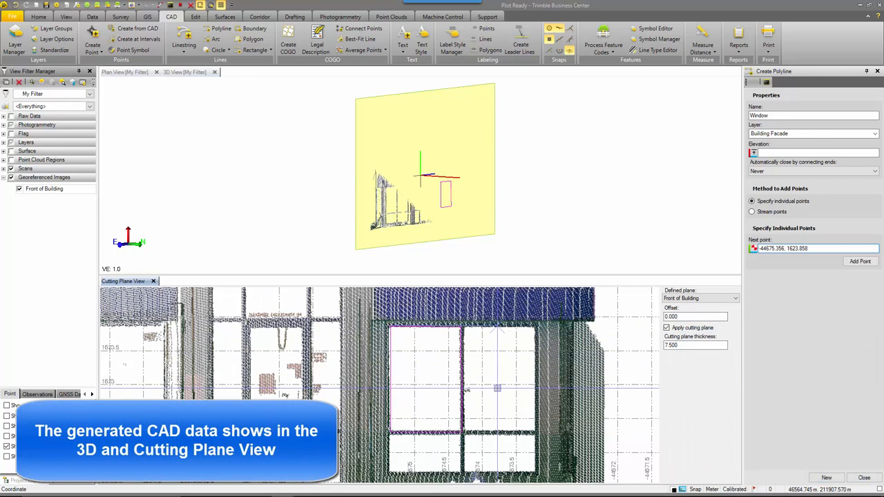
pyautogui.press('Escape')
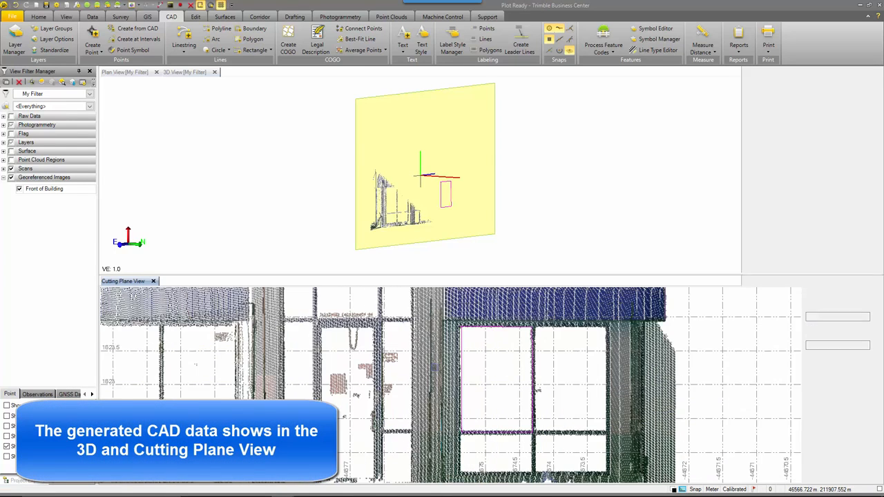
# - Find the Front of Building.tiff orthophoto under Imported Files and review its properties
pyautogui.click(20, 190)
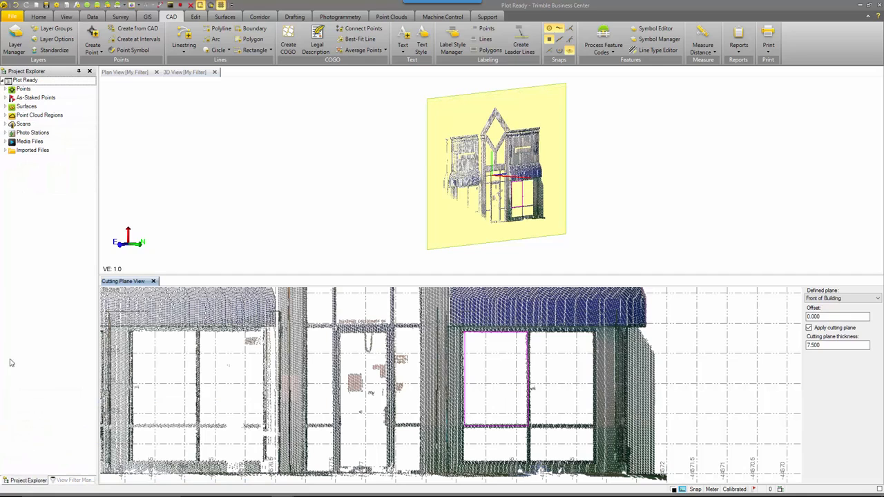
pyautogui.click(6, 150)
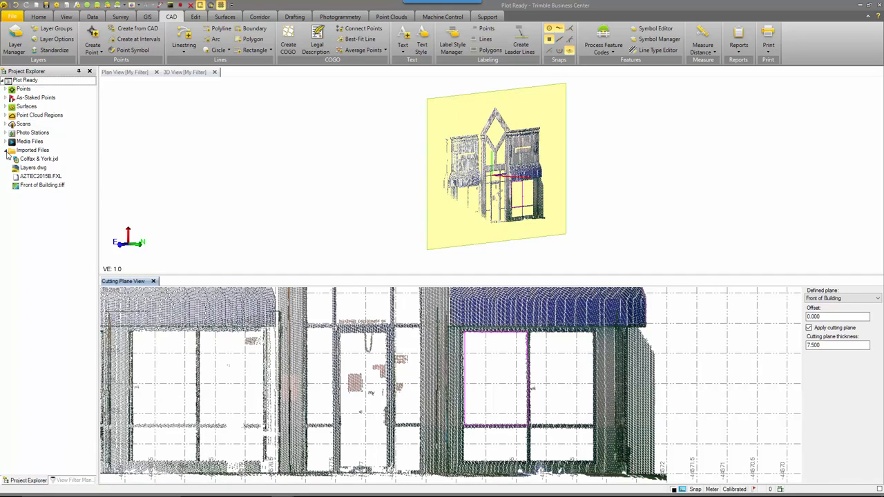
pyautogui.click(41, 186)
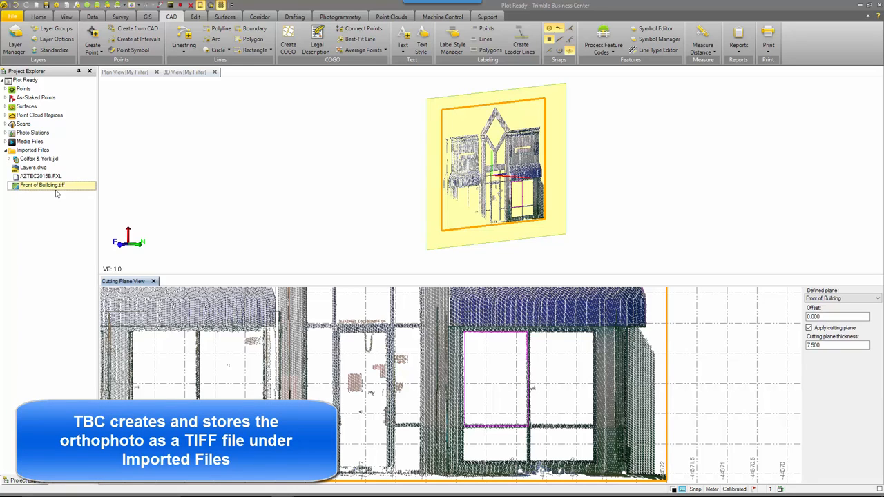
pyautogui.rightClick(60, 188)
pyautogui.click(72, 228)
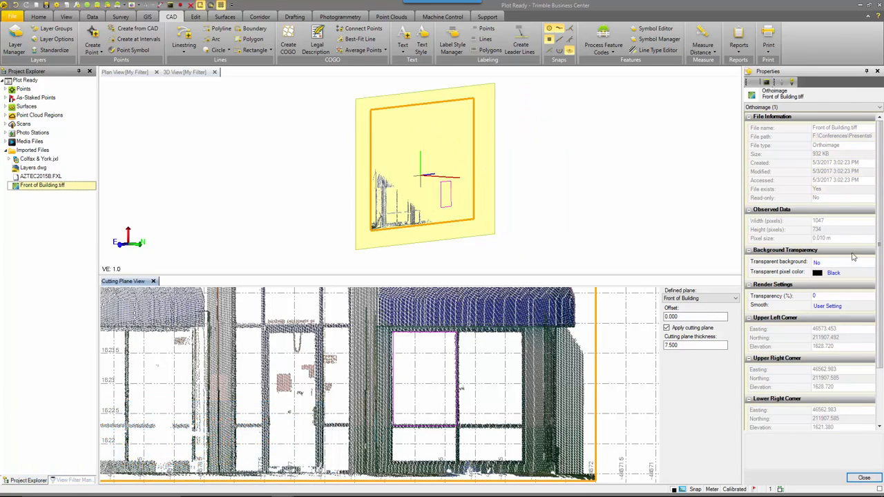
pyautogui.scroll(-2, 853, 296)
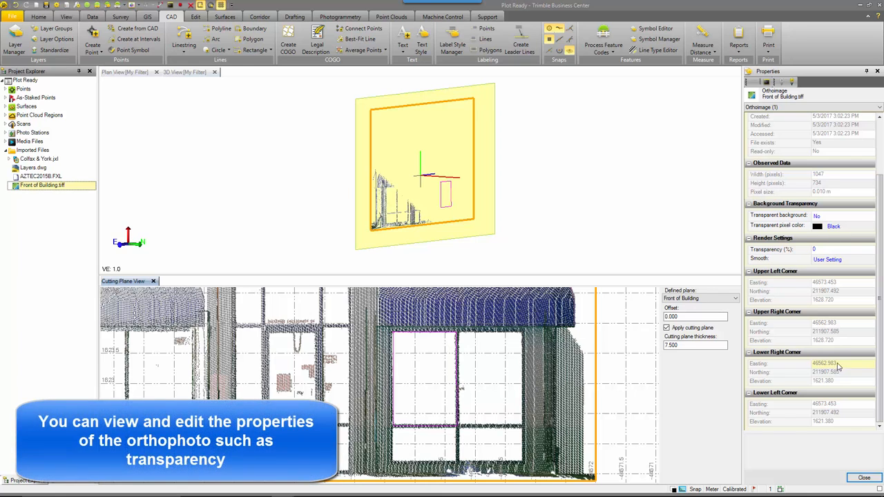
pyautogui.scroll(2, 824, 324)
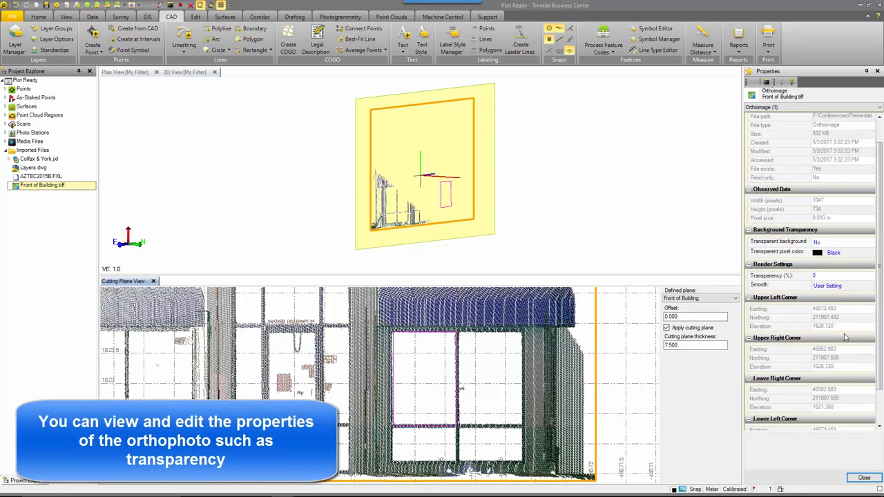
# - Export the orthophoto as a DWG file named Plot Ready.dwg and open that file in AutoCAD
pyautogui.click(42, 16)
pyautogui.click(42, 34)
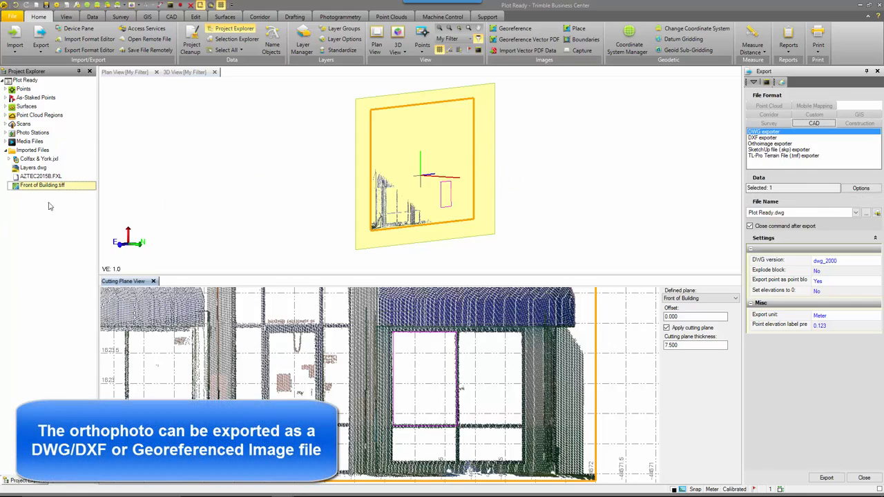
pyautogui.click(866, 214)
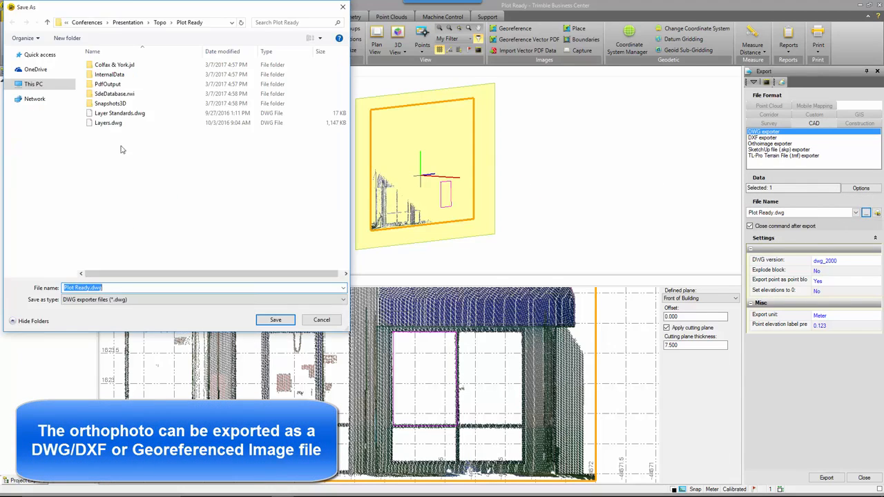
pyautogui.click(273, 319)
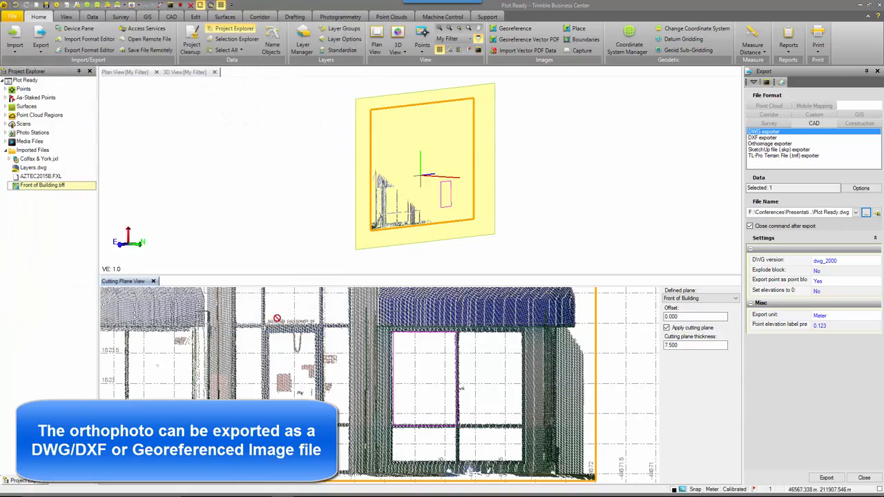
pyautogui.click(826, 478)
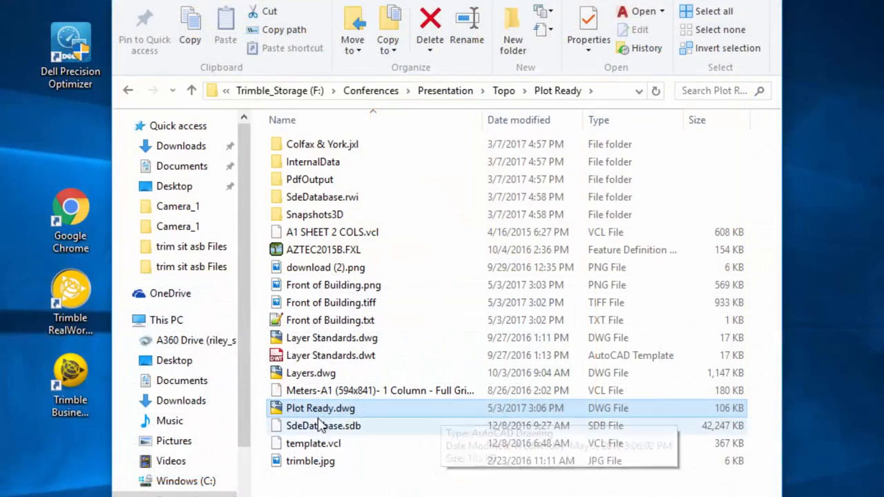
pyautogui.doubleClick(399, 414)
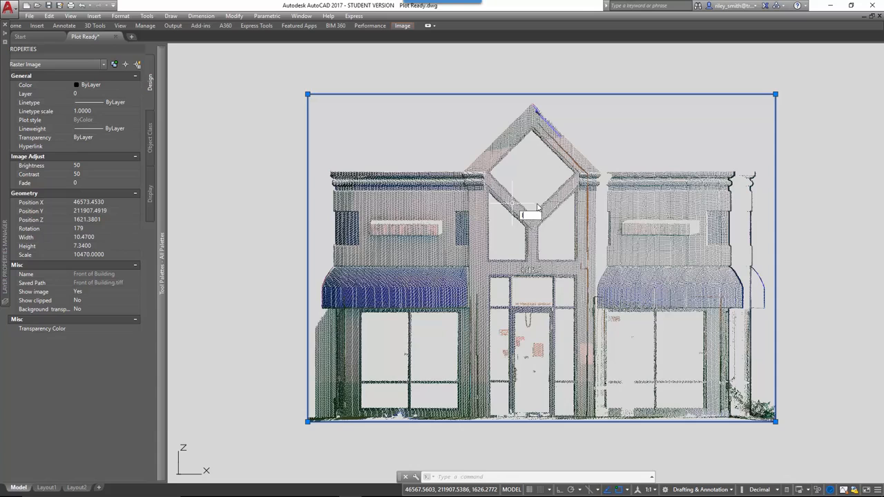
# - Trace the diamond-shaped window outline over the orthophoto with the Line command
pyautogui.press('Return')
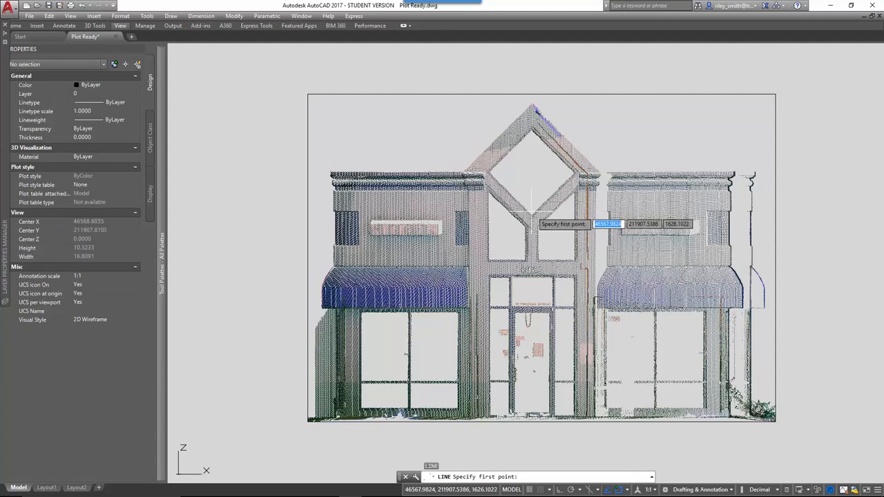
pyautogui.click(532, 213)
pyautogui.click(489, 173)
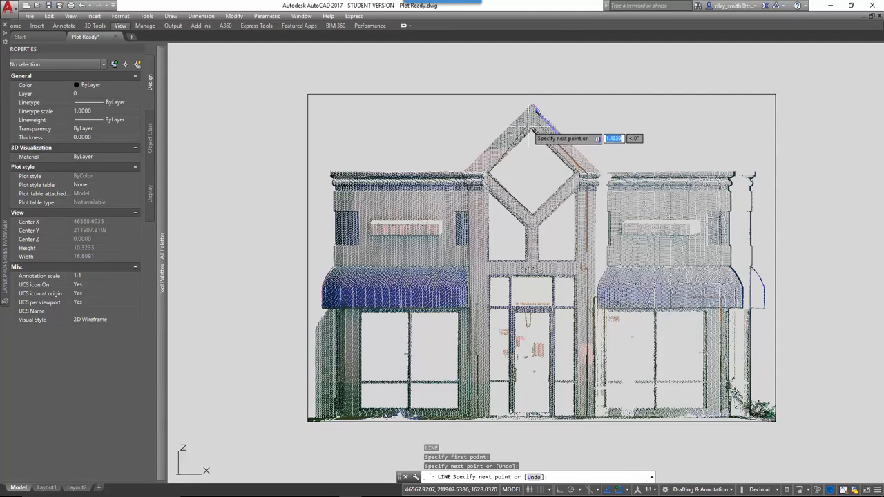
pyautogui.click(532, 131)
pyautogui.click(574, 172)
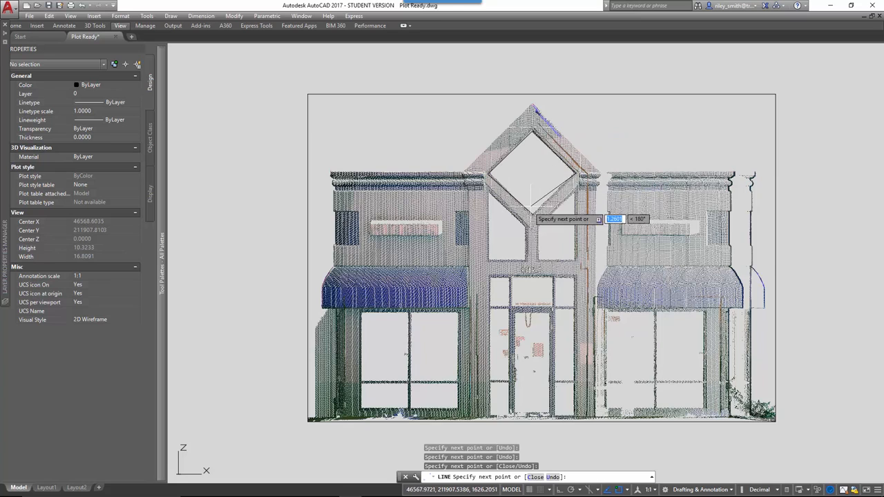
pyautogui.click(531, 213)
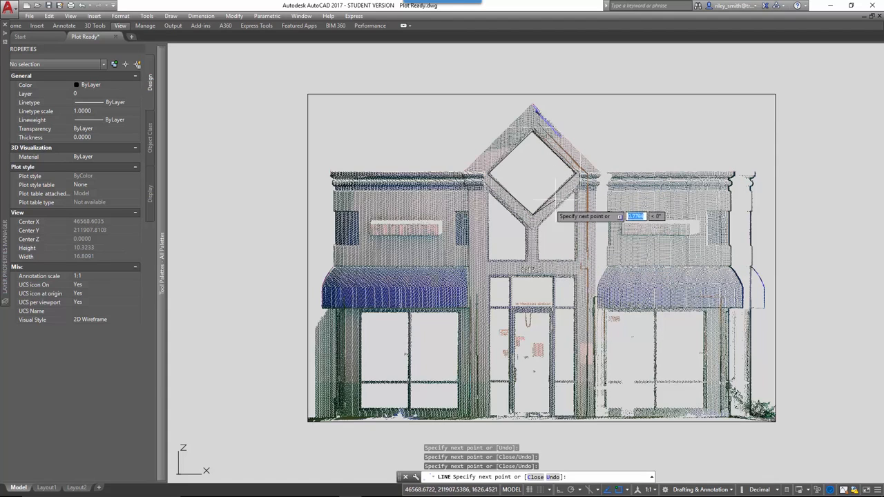
pyautogui.press('Escape')
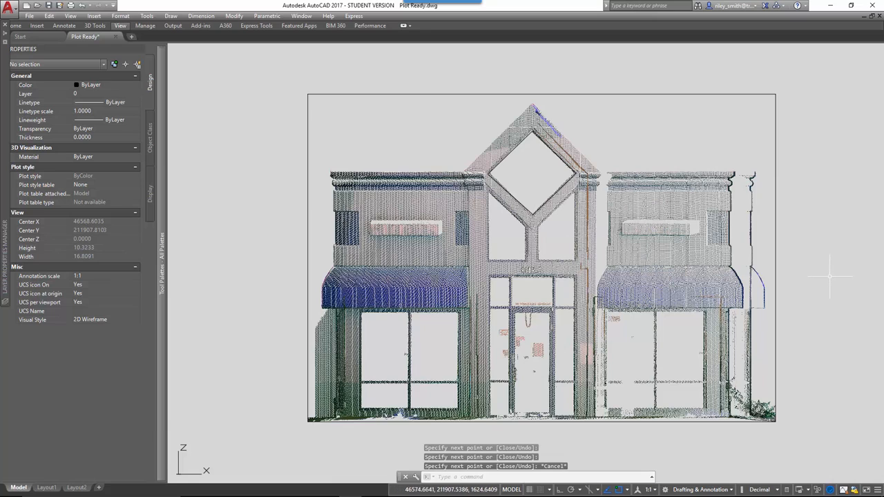